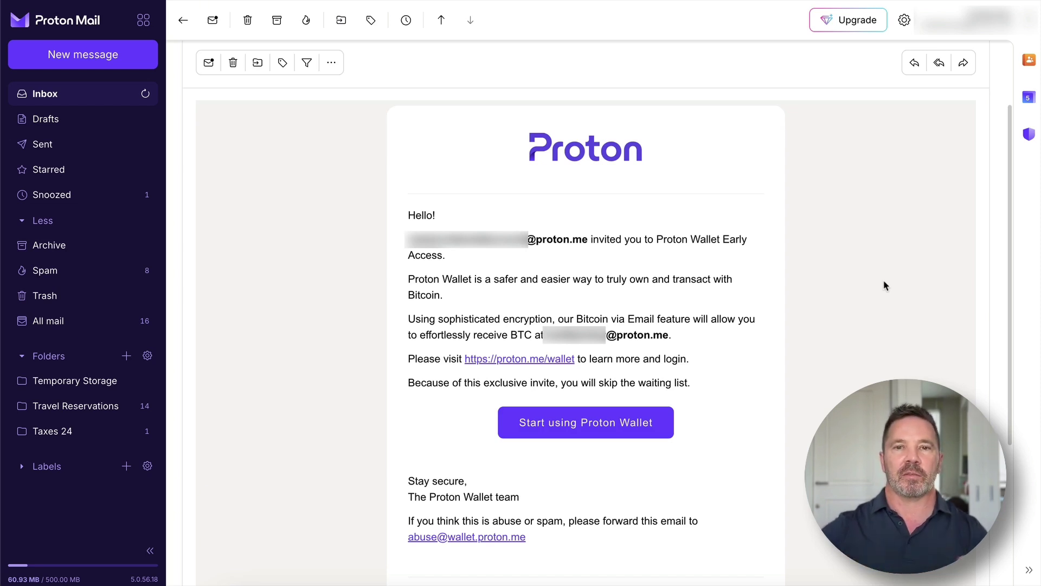
- Start Proton Wallet setup from the invitation email's 'Start using Proton Wallet' link
left_click(609, 429)
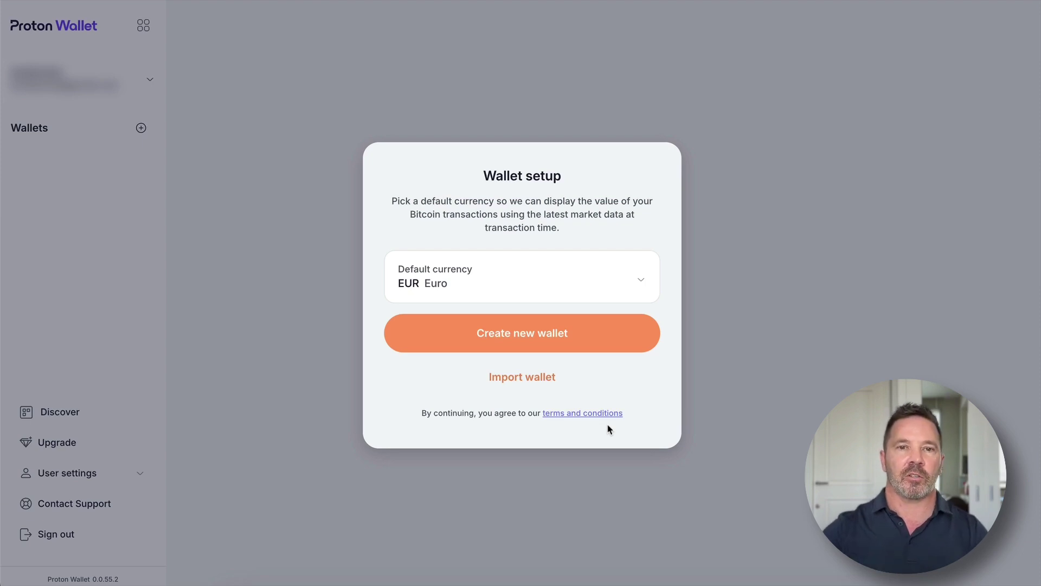
- Set the default currency to USD United States Dollar and choose to import a wallet
left_click(639, 271)
left_click(565, 388)
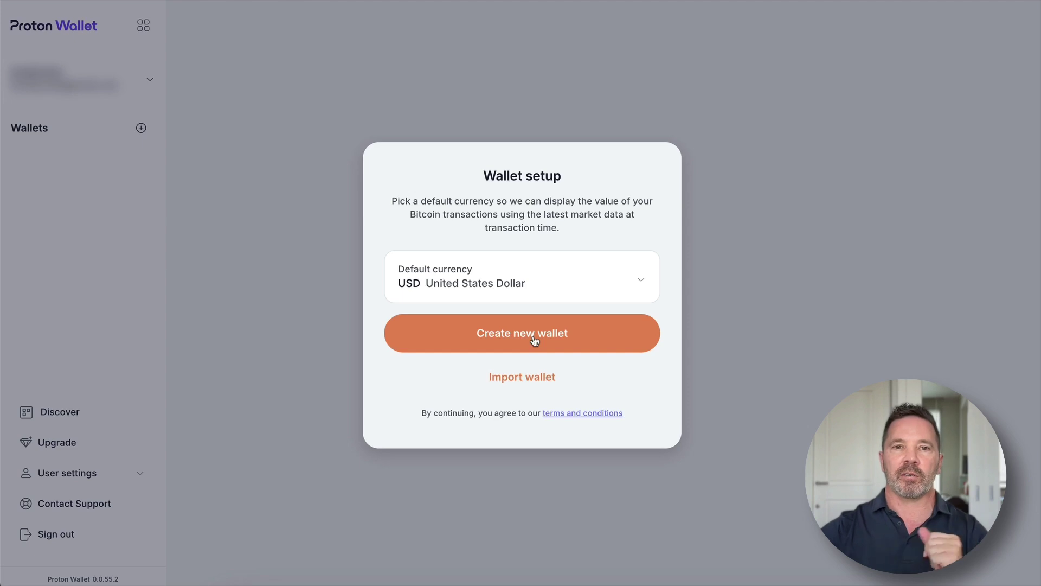
left_click(537, 383)
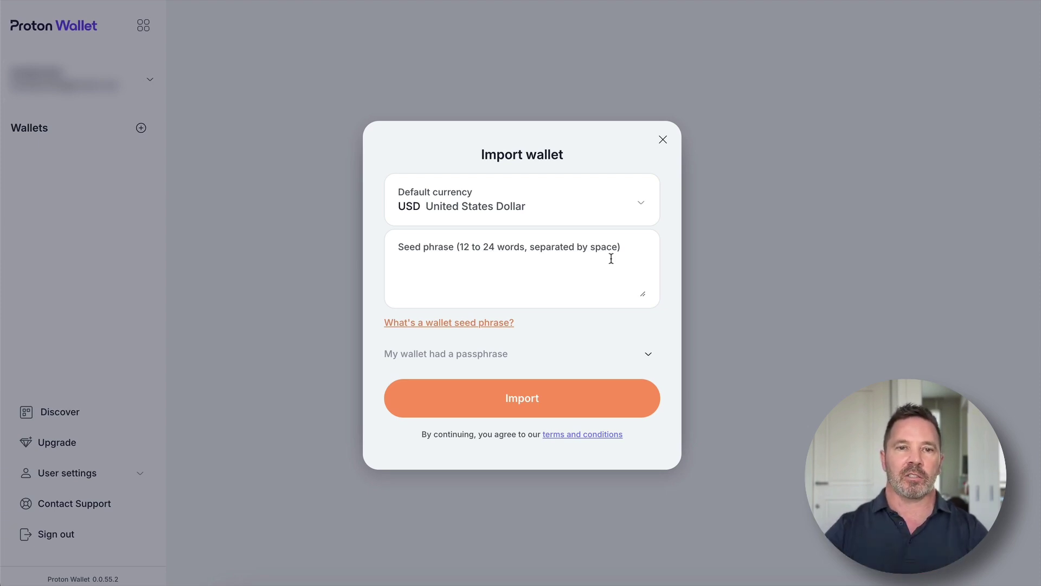
- Enter the sample seed words 'pizza cotton', then abandon the wallet import
left_click(588, 255)
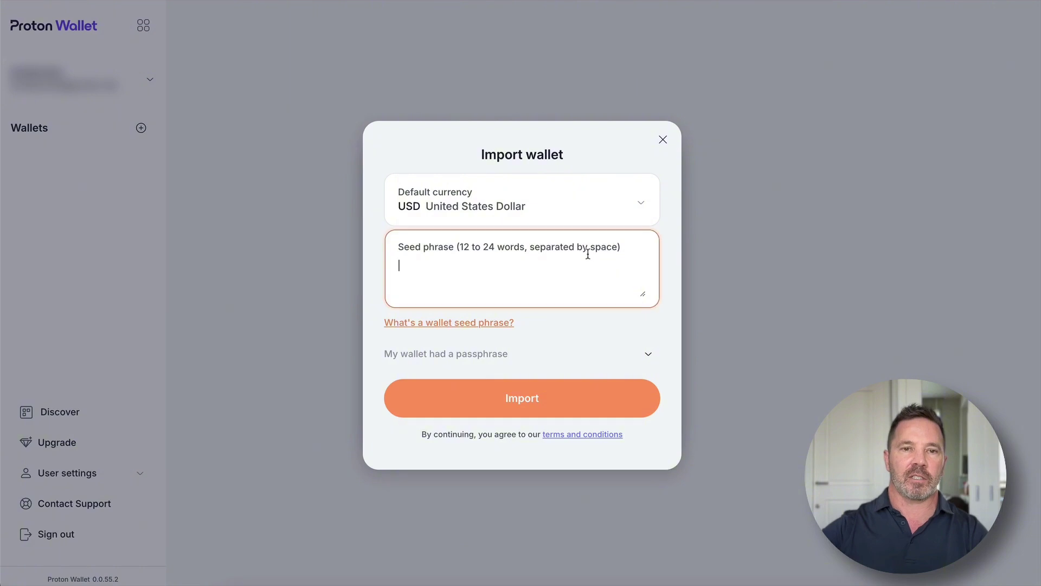
type("pizza cotton")
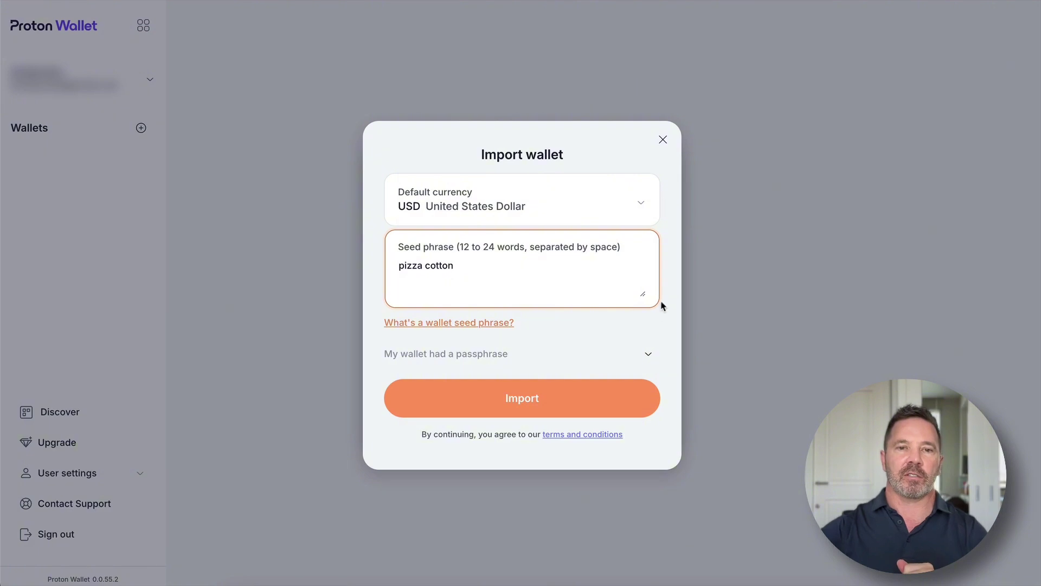
left_click(663, 140)
- Create a brand-new wallet and dismiss the Welcome to Proton Wallet message
left_click(540, 334)
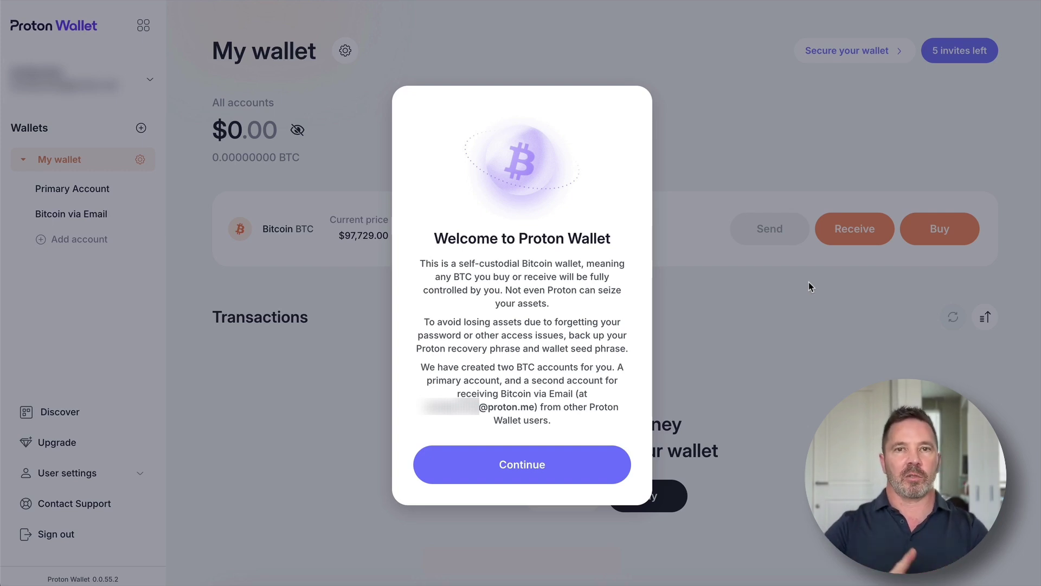
left_click(523, 470)
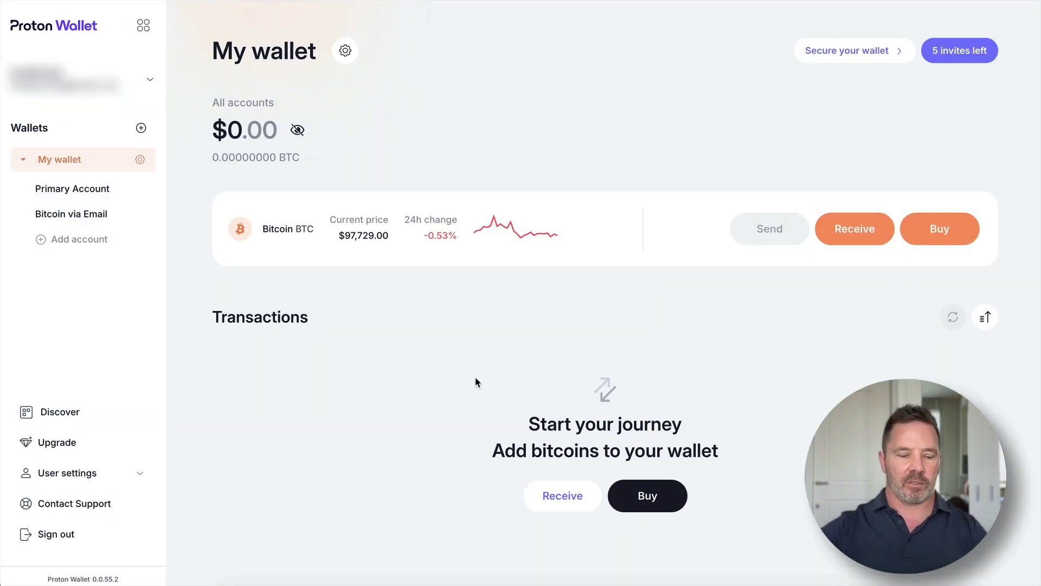
- Look over the new wallet's $0.00 dashboard with Bitcoin priced at $97,745.00
mouse_move(111, 168)
left_mouse_down()
mouse_move(53, 253)
mouse_move(60, 140)
mouse_move(76, 108)
mouse_move(114, 102)
left_mouse_up()
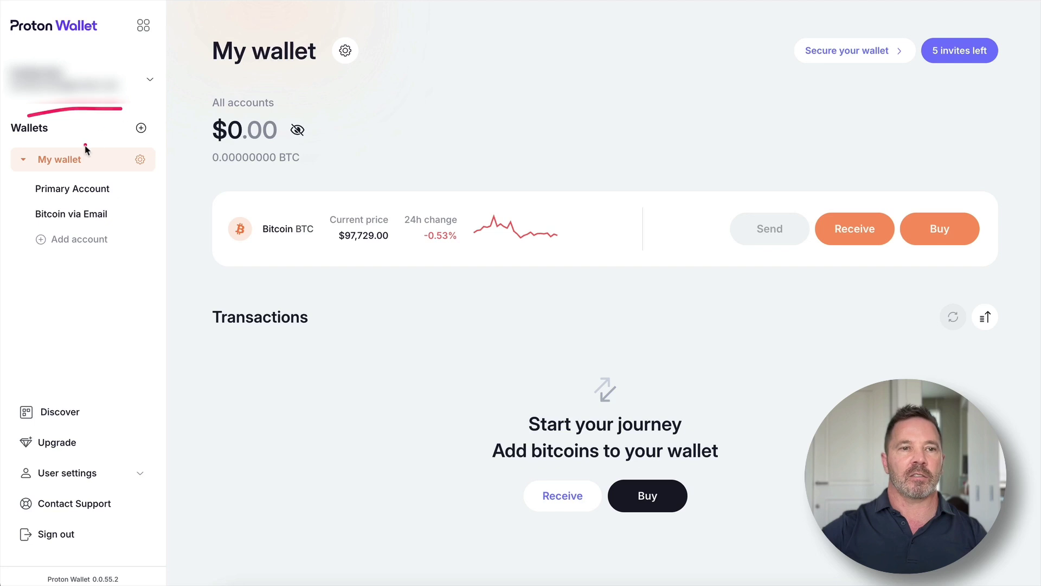
mouse_move(68, 145)
left_mouse_down()
mouse_move(65, 171)
mouse_move(67, 145)
mouse_move(87, 144)
left_mouse_up()
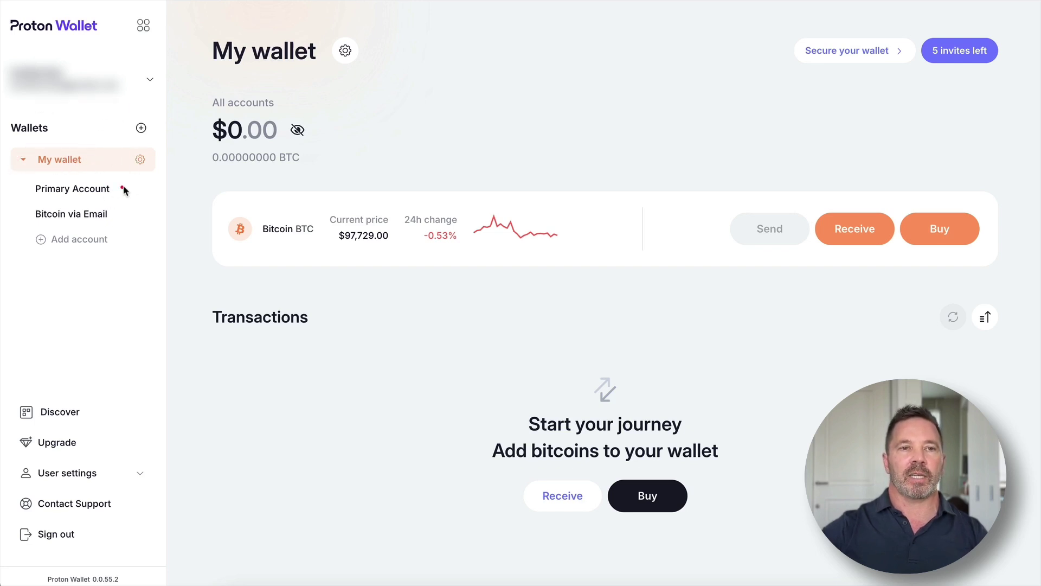
mouse_move(122, 190)
left_mouse_down()
mouse_move(128, 209)
mouse_move(138, 199)
mouse_move(34, 203)
mouse_move(93, 228)
left_mouse_up()
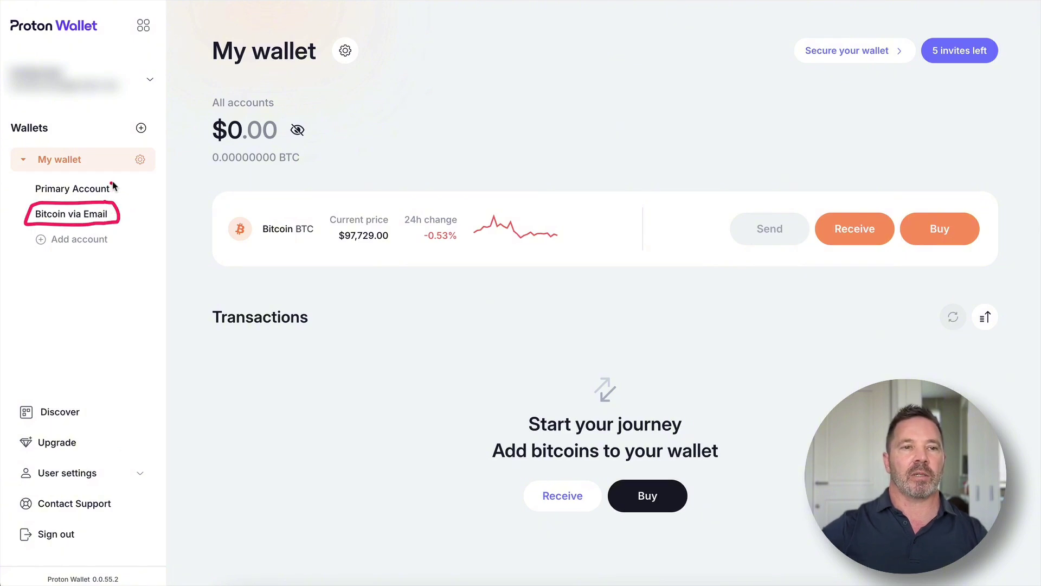
mouse_move(115, 177)
left_mouse_down()
mouse_move(25, 195)
mouse_move(123, 195)
left_mouse_up()
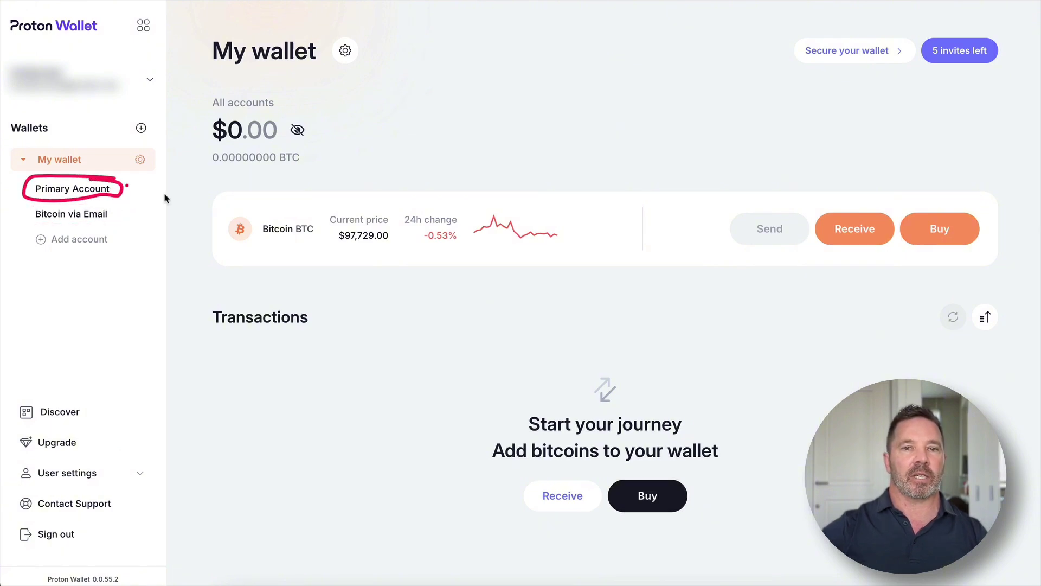
mouse_move(469, 172)
left_mouse_down()
mouse_move(243, 182)
mouse_move(456, 293)
mouse_move(537, 169)
mouse_move(406, 164)
mouse_move(388, 194)
mouse_move(382, 182)
mouse_move(402, 197)
left_mouse_up()
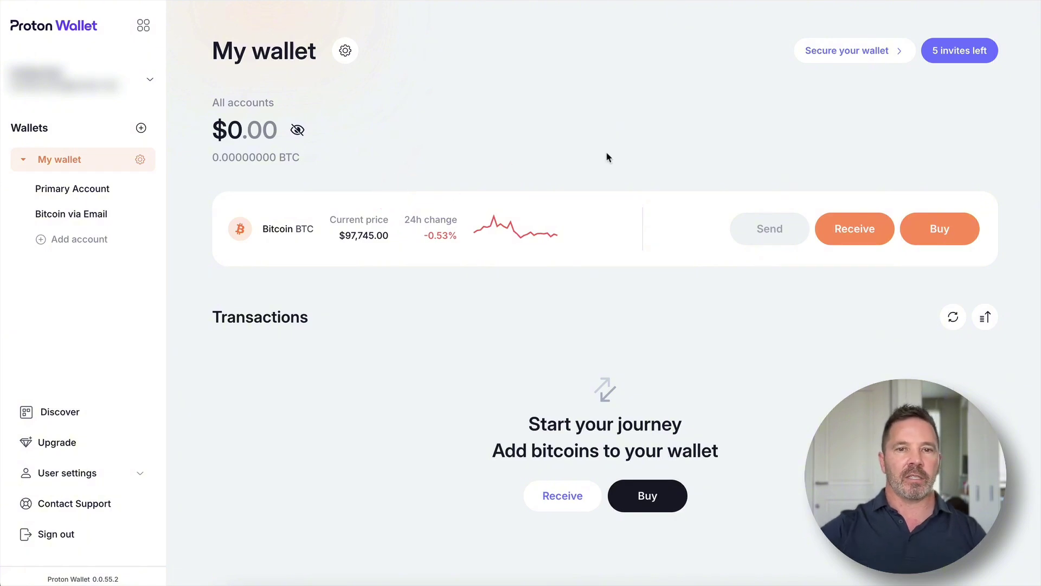
left_click_drag(437, 233, 542, 235)
mouse_move(321, 103)
left_mouse_down()
mouse_move(220, 116)
mouse_move(313, 132)
left_mouse_up()
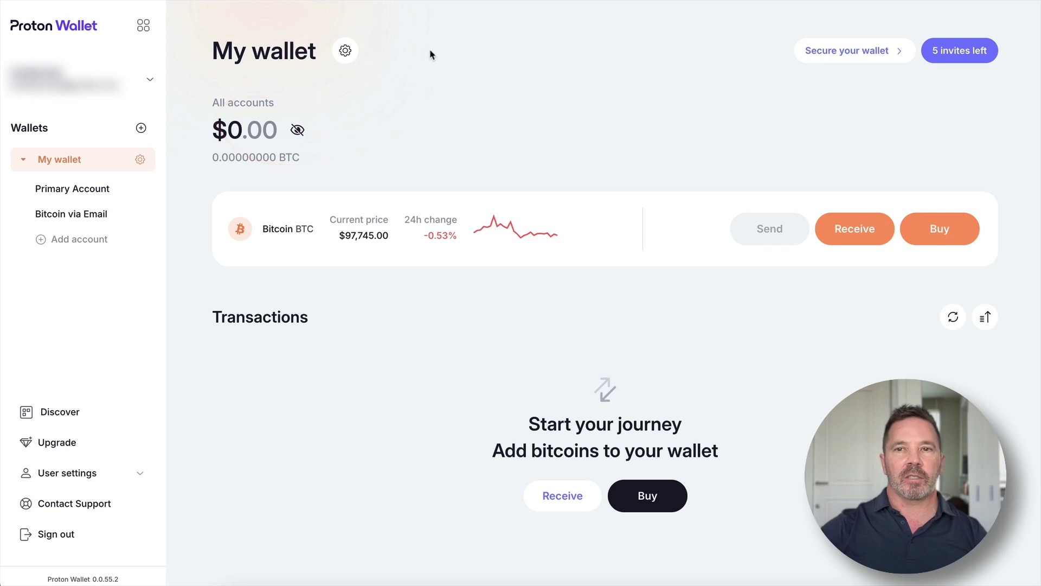
mouse_move(917, 11)
left_mouse_down()
mouse_move(998, 19)
mouse_move(955, 89)
mouse_move(923, 18)
left_mouse_up()
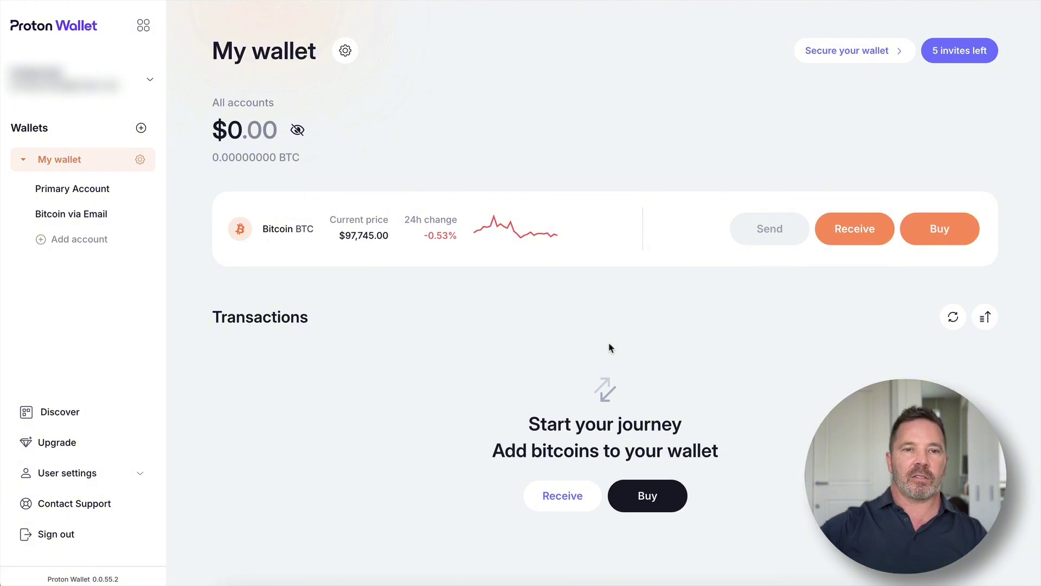
mouse_move(720, 387)
left_mouse_down()
mouse_move(474, 490)
mouse_move(687, 536)
mouse_move(535, 379)
left_mouse_up()
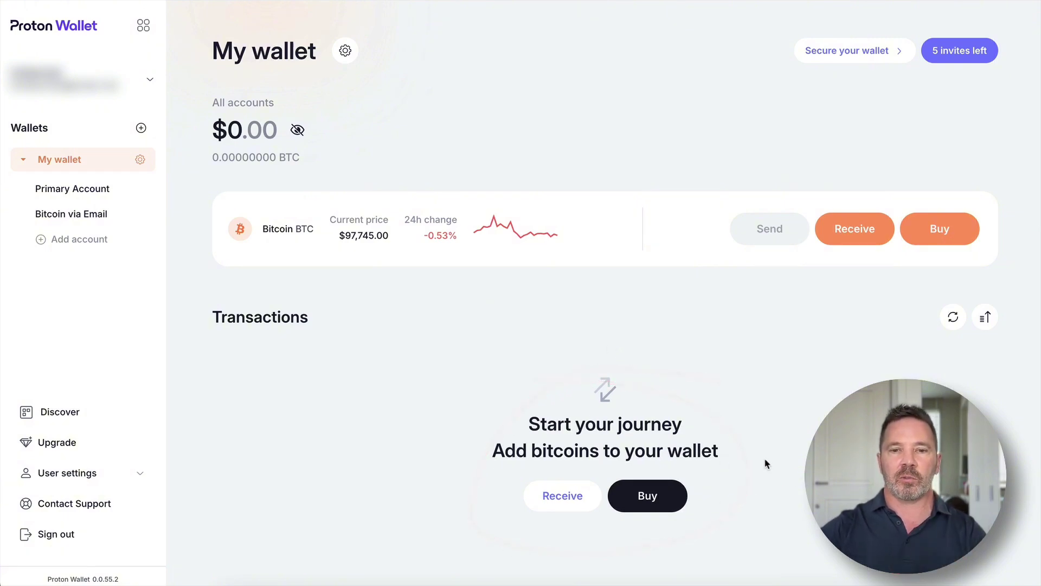
mouse_move(968, 136)
left_mouse_down()
mouse_move(949, 209)
mouse_move(971, 191)
left_mouse_up()
left_click_drag(862, 157, 864, 215)
mouse_move(774, 141)
left_mouse_down()
mouse_move(771, 212)
mouse_move(789, 190)
left_mouse_up()
mouse_move(445, 335)
left_mouse_down()
mouse_move(327, 389)
mouse_move(321, 436)
mouse_move(362, 529)
mouse_move(473, 520)
left_mouse_up()
left_click(380, 439)
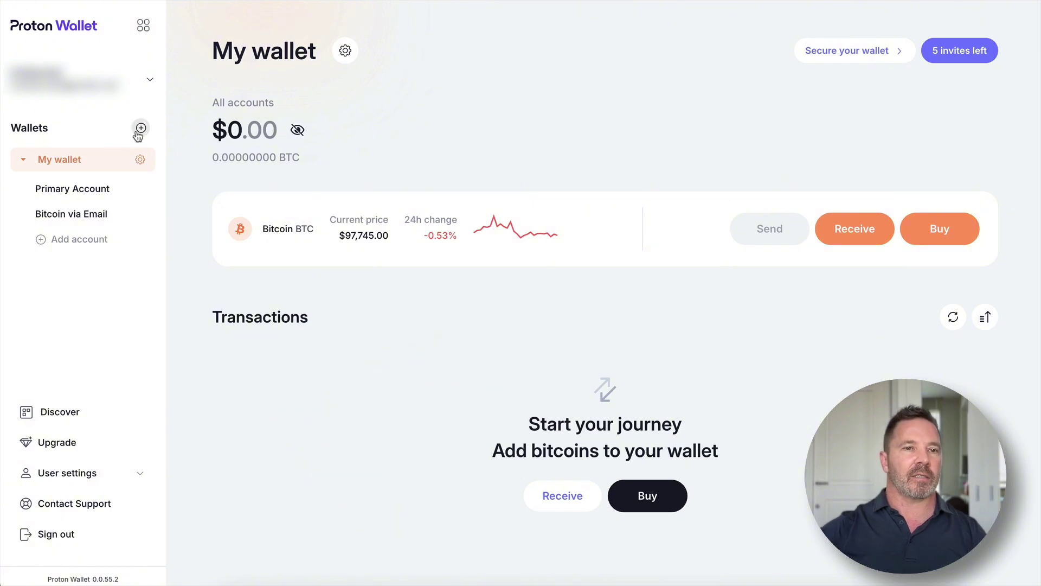
- Rename My wallet to 'Proton Wallet' and keep BTC as the Bitcoin unit
left_click(140, 160)
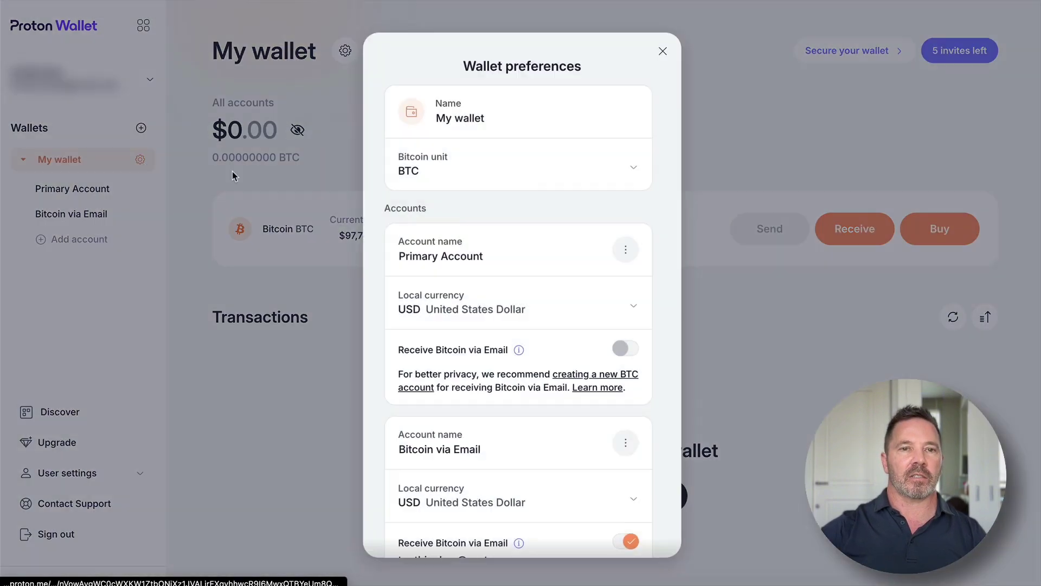
triple_click(526, 118)
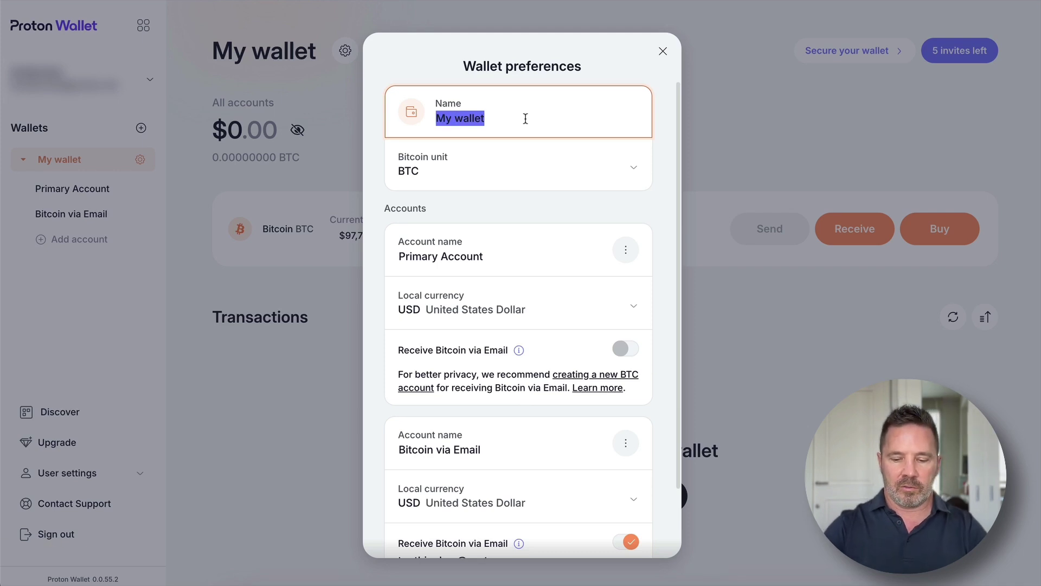
type("Proton Wallet")
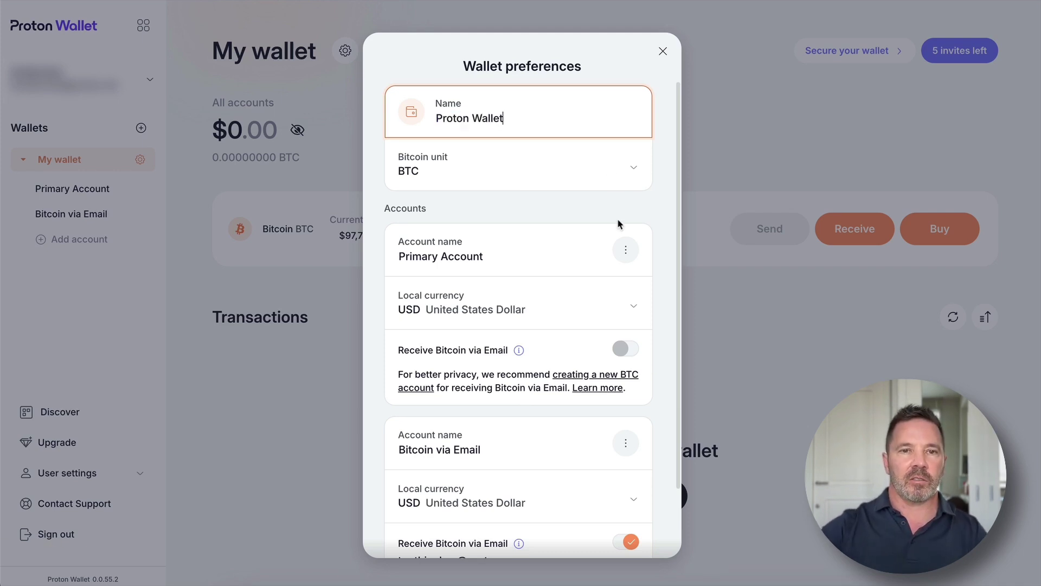
left_click(635, 173)
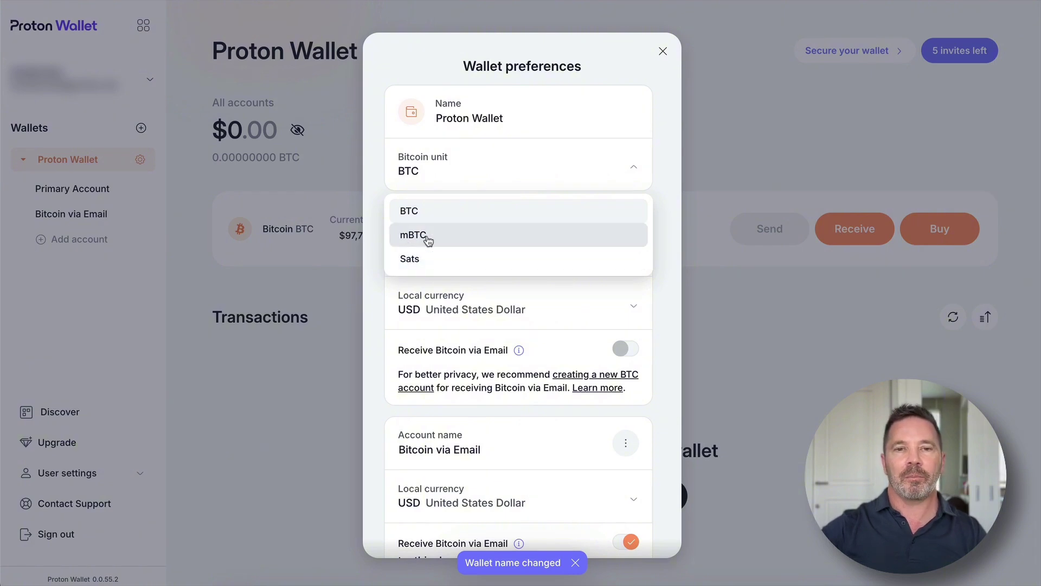
left_click(626, 171)
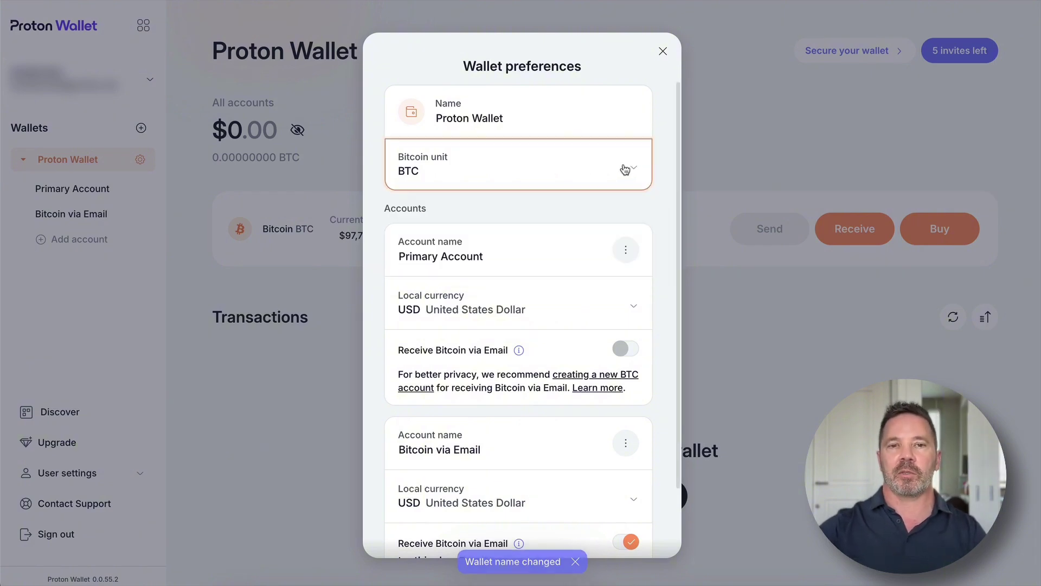
- Review both USD accounts, noting Receive Bitcoin via Email is on only for Bitcoin via Email
scroll(582, 211, "down", 2)
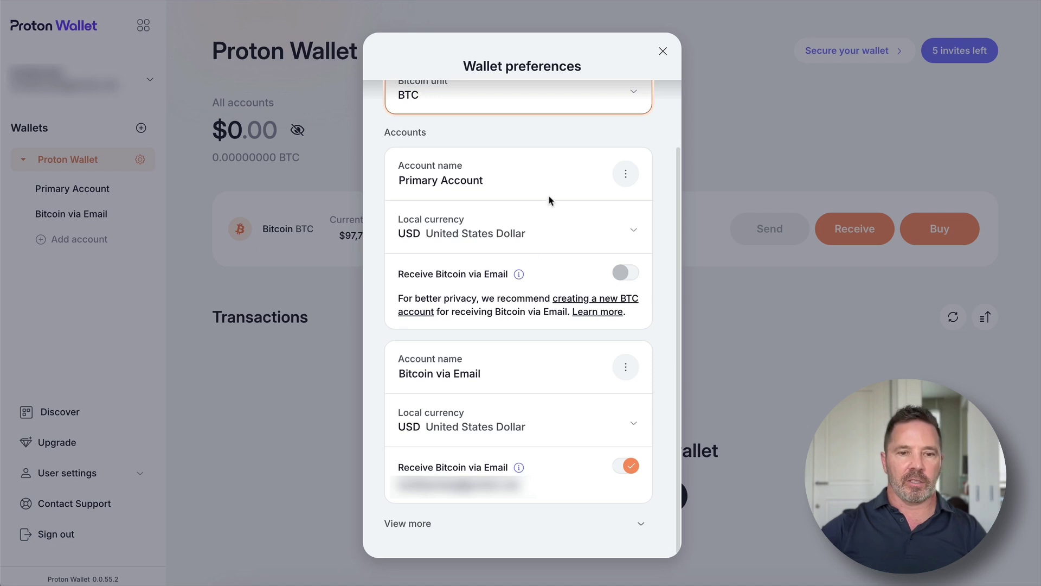
mouse_move(602, 140)
left_mouse_down()
mouse_move(404, 157)
mouse_move(631, 323)
mouse_move(624, 157)
left_mouse_up()
mouse_move(605, 356)
left_mouse_down()
mouse_move(432, 365)
mouse_move(590, 383)
left_mouse_up()
left_click_drag(404, 194, 534, 195)
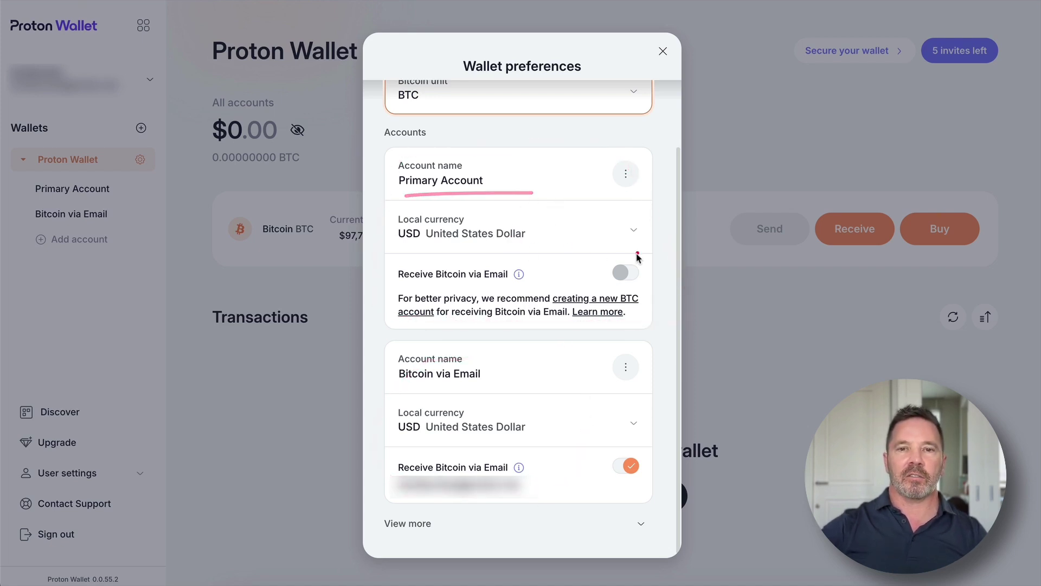
mouse_move(637, 254)
left_mouse_down()
mouse_move(596, 278)
mouse_move(654, 274)
mouse_move(589, 267)
left_mouse_up()
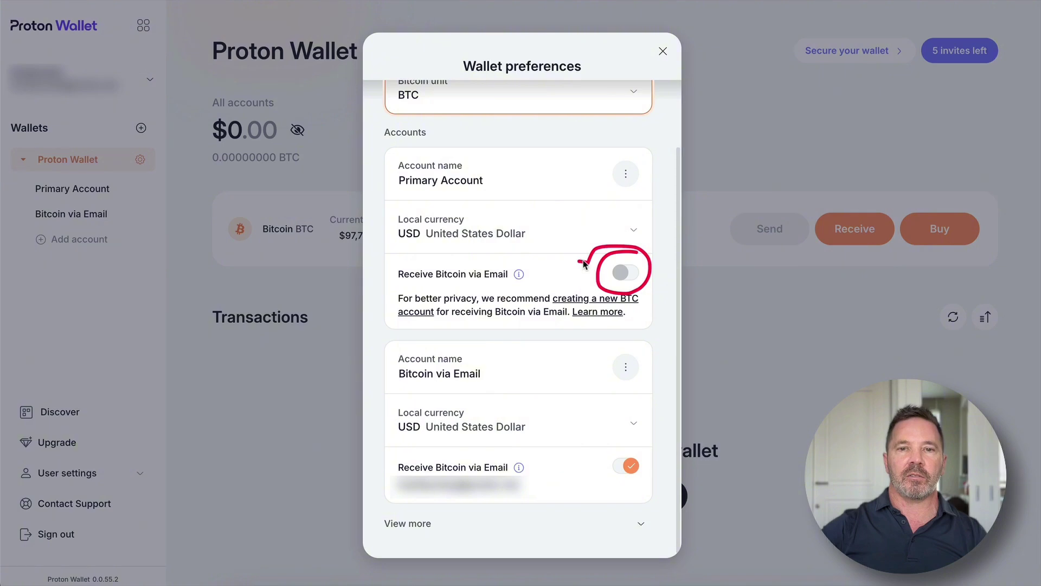
left_click(627, 267)
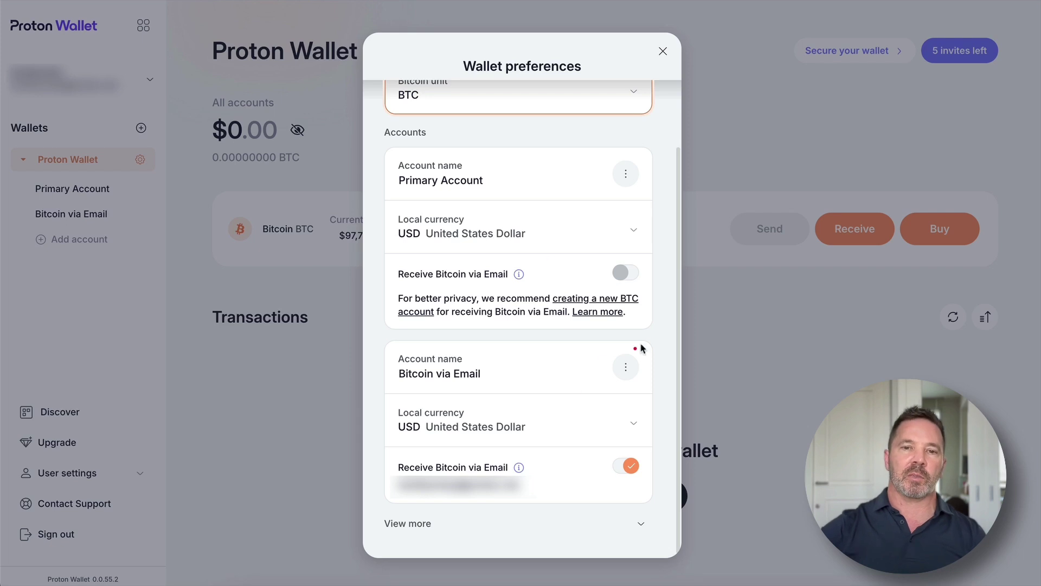
mouse_move(668, 333)
left_mouse_down()
mouse_move(537, 334)
mouse_move(384, 396)
mouse_move(518, 506)
left_mouse_up()
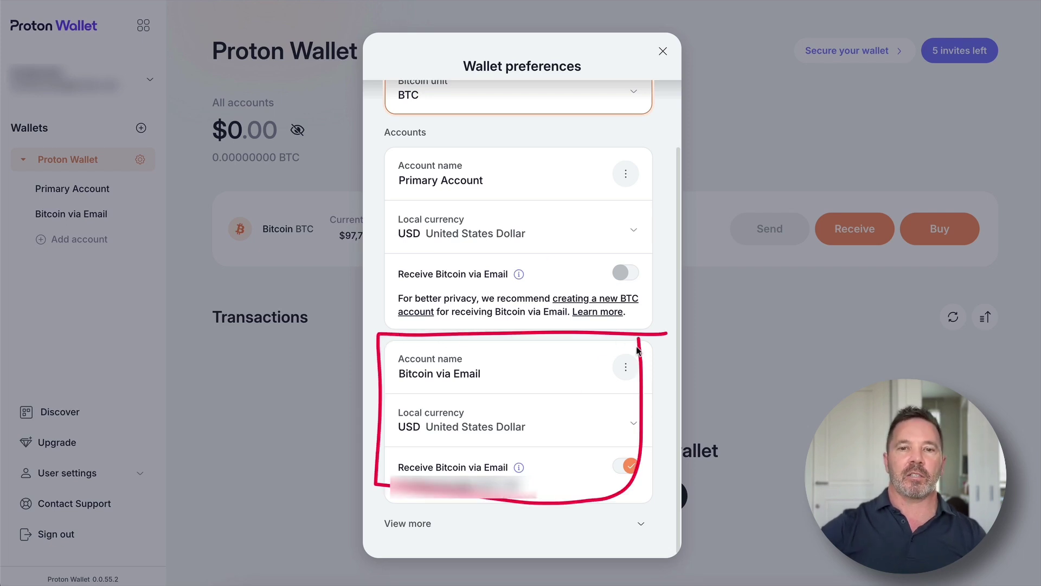
left_click_drag(656, 456, 630, 429)
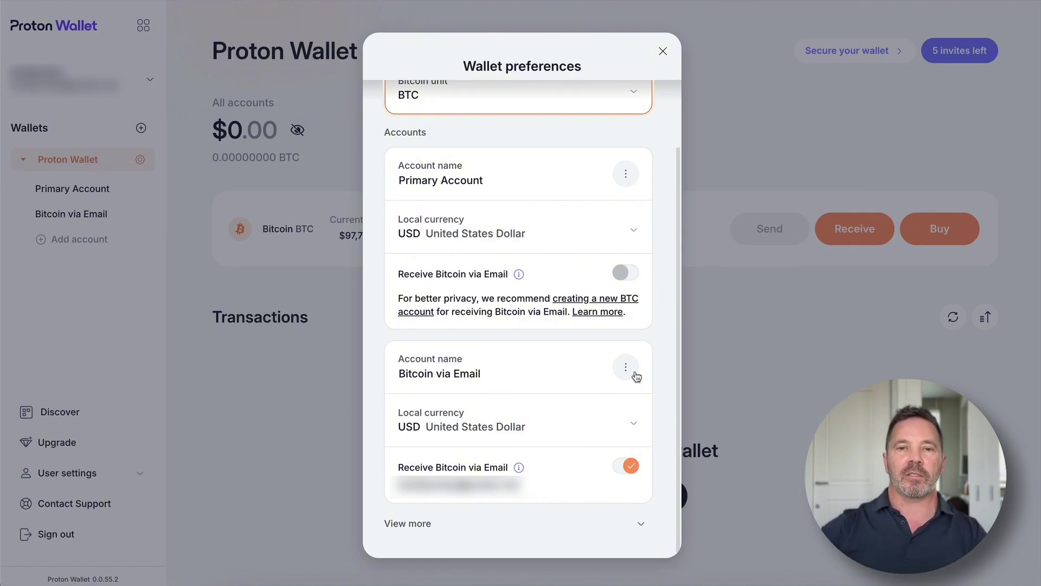
left_click_drag(643, 336, 580, 523)
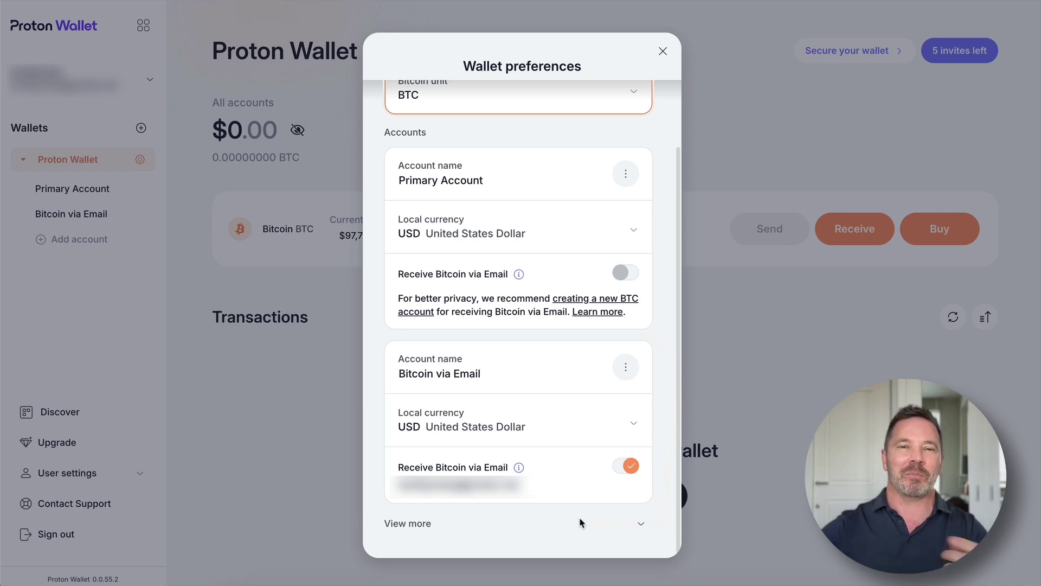
mouse_move(645, 137)
left_mouse_down()
mouse_move(662, 205)
mouse_move(657, 326)
left_mouse_up()
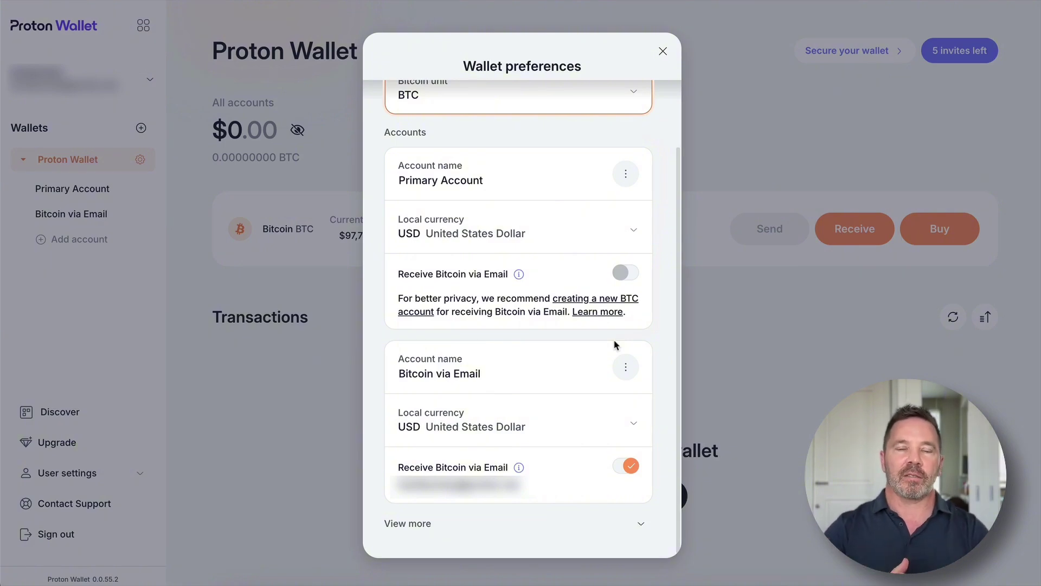
- Reveal the extra wallet options: seed phrase, delete wallet and clear storage
left_click(641, 523)
scroll(662, 498, "down", 3)
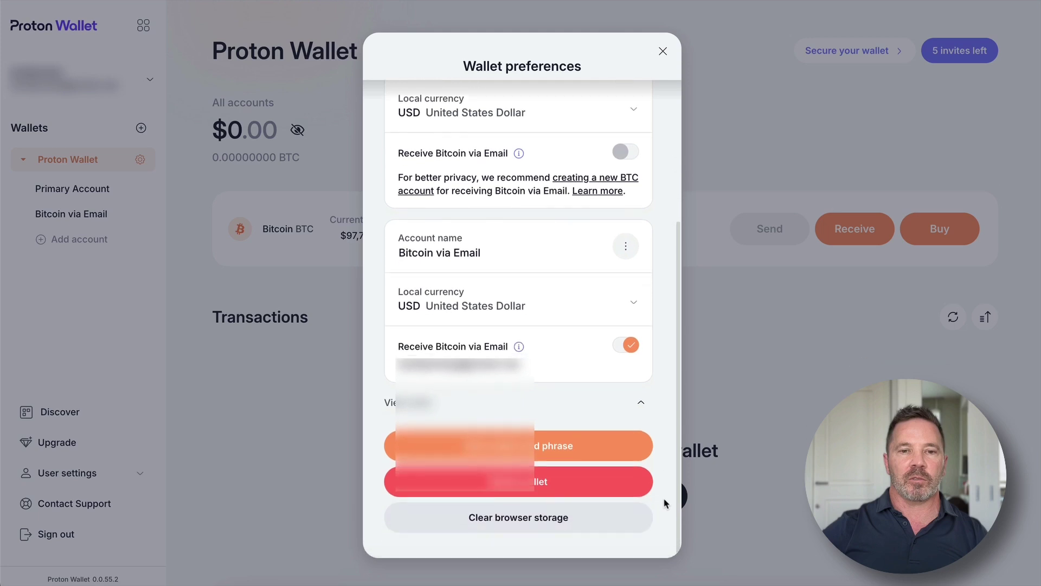
mouse_move(585, 404)
left_mouse_down()
mouse_move(488, 420)
mouse_move(585, 464)
mouse_move(545, 417)
left_mouse_up()
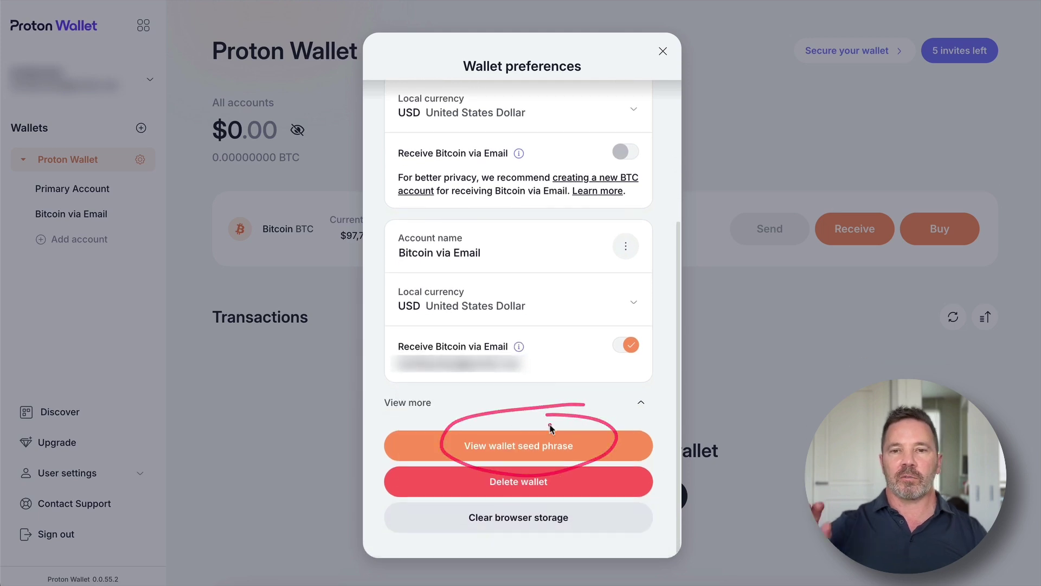
mouse_move(553, 465)
left_mouse_down()
mouse_move(585, 502)
mouse_move(580, 487)
left_mouse_up()
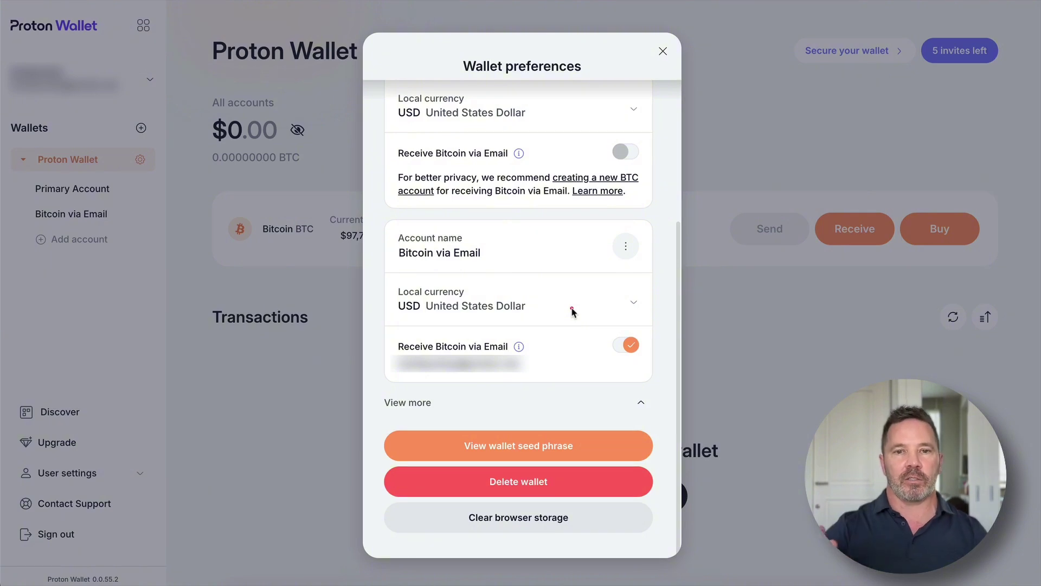
mouse_move(575, 503)
left_mouse_down()
mouse_move(568, 537)
mouse_move(587, 508)
left_mouse_up()
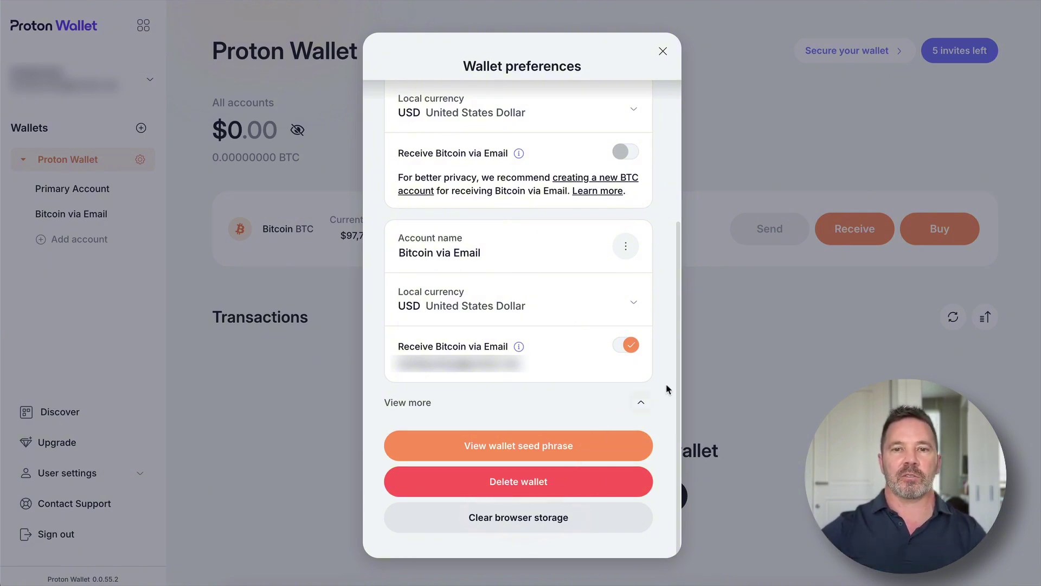
scroll(668, 386, "up", 5)
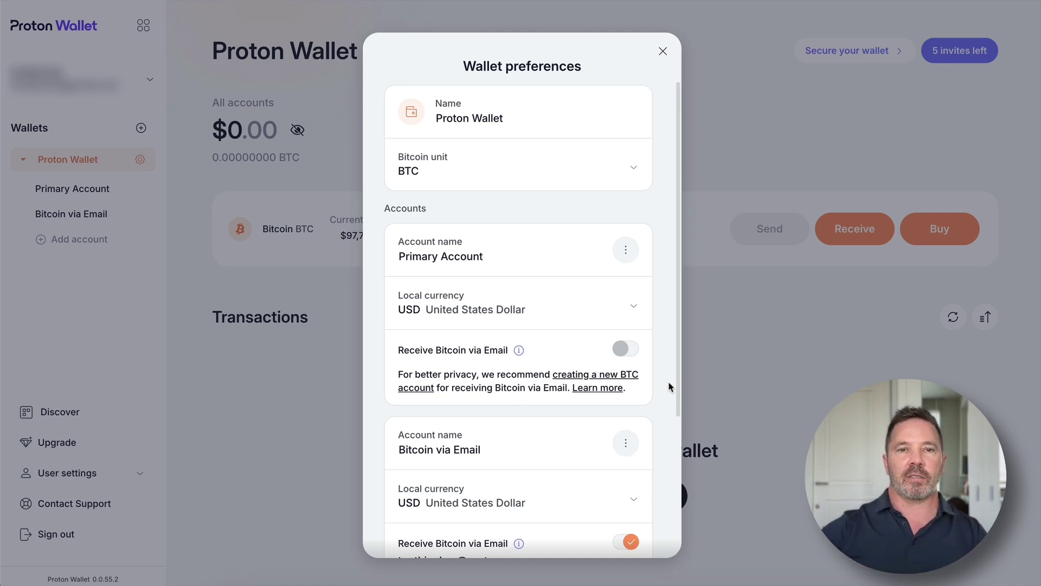
- Check the option menus of Primary Account and Bitcoin via Email, then close preferences
left_click(625, 250)
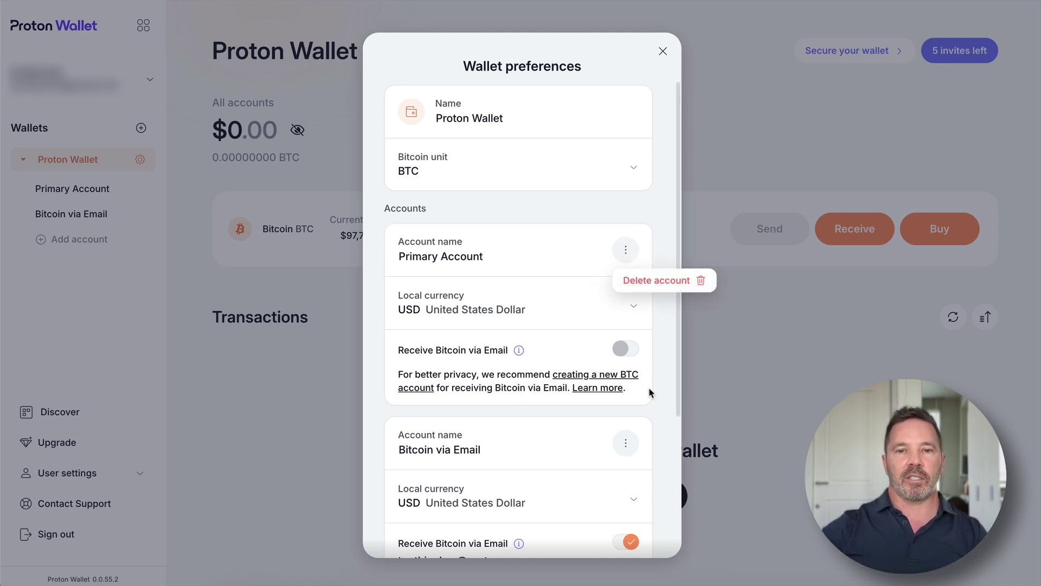
left_click(625, 444)
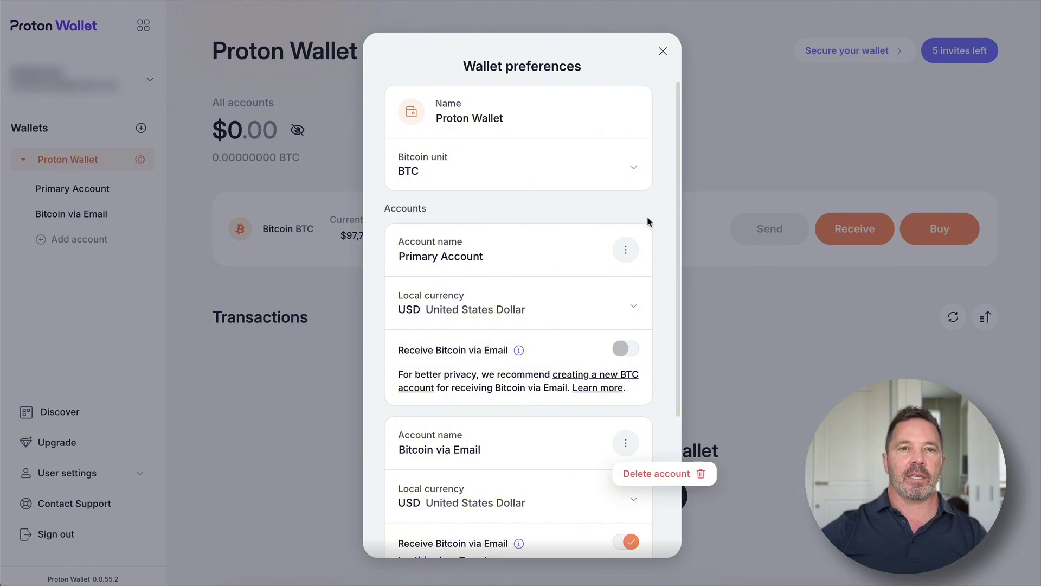
left_click(662, 51)
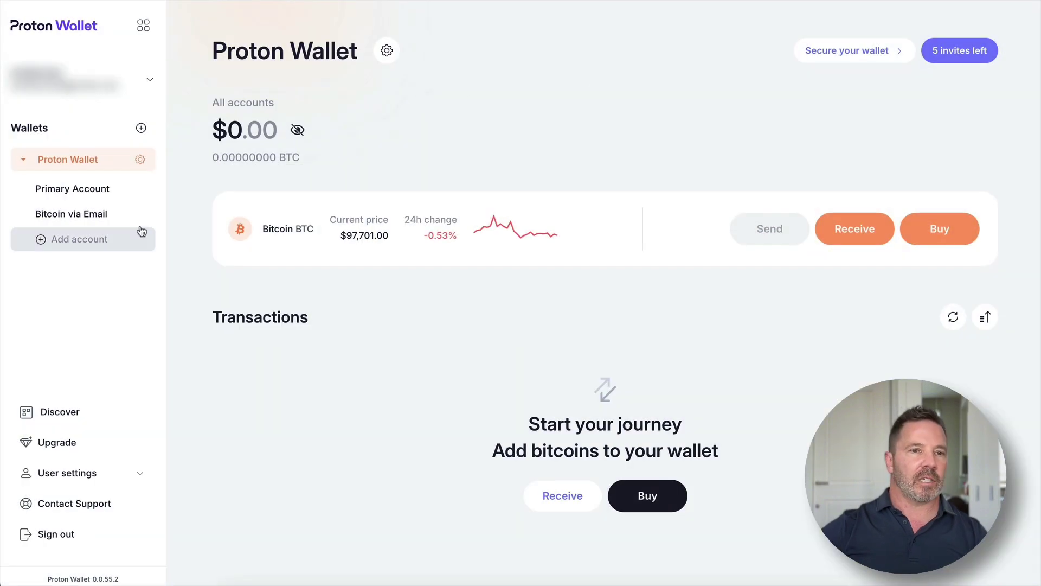
left_click_drag(141, 230, 170, 183)
mouse_move(95, 383)
left_mouse_down()
mouse_move(81, 389)
mouse_move(20, 506)
mouse_move(102, 452)
mouse_move(63, 393)
left_mouse_up()
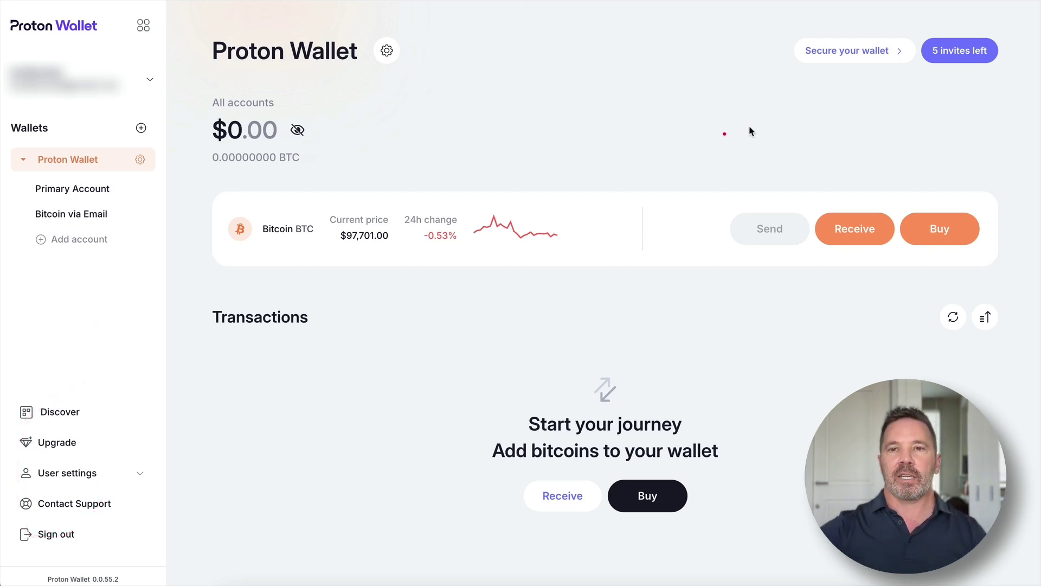
left_click(868, 56)
mouse_move(927, 79)
left_mouse_down()
mouse_move(937, 111)
mouse_move(952, 87)
left_mouse_up()
left_click_drag(900, 162, 939, 120)
left_click_drag(907, 192, 954, 167)
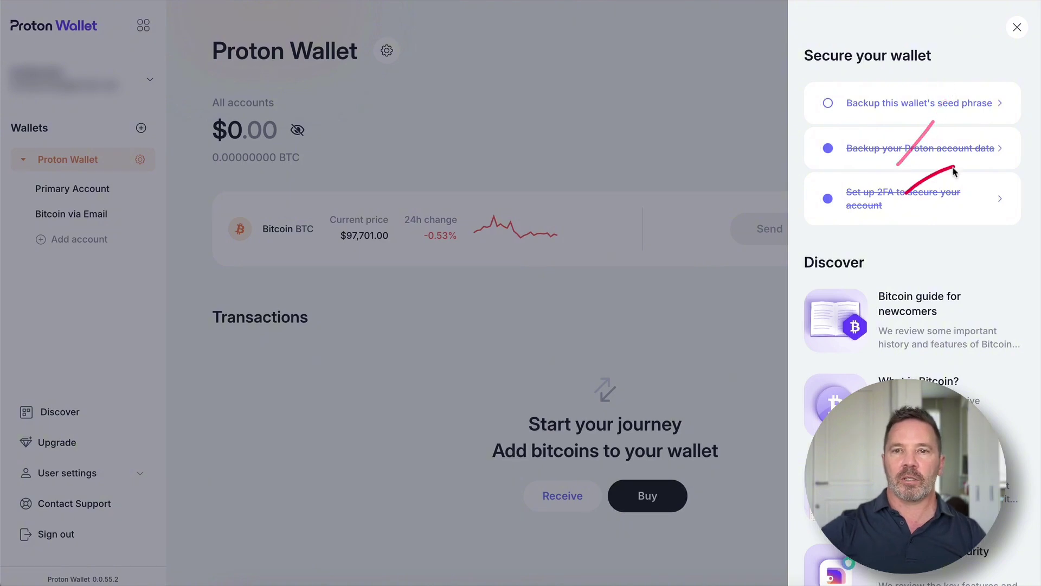
mouse_move(881, 131)
left_mouse_down()
mouse_move(997, 127)
mouse_move(840, 160)
mouse_move(1013, 154)
left_mouse_up()
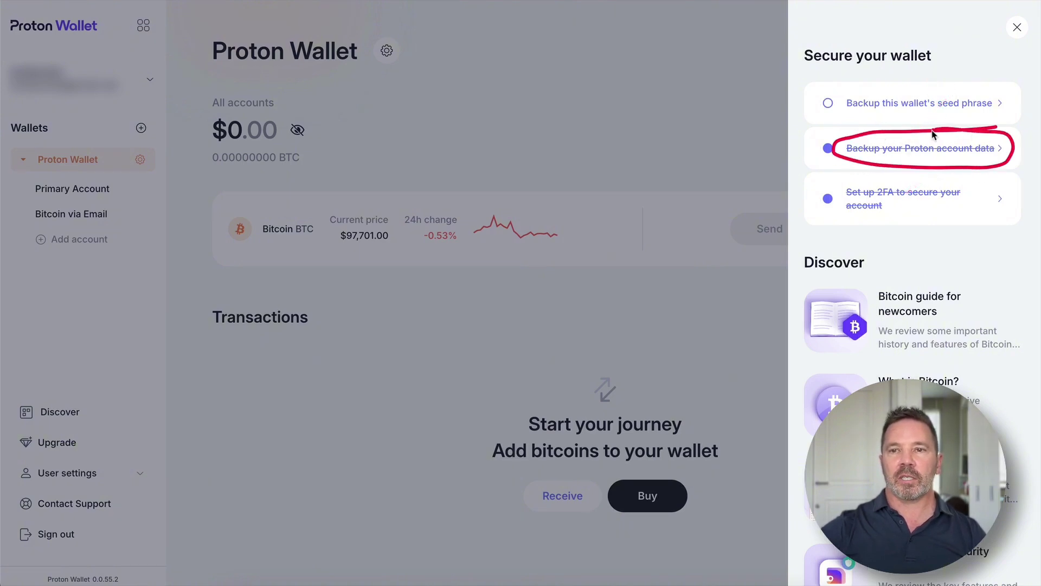
mouse_move(908, 172)
left_mouse_down()
mouse_move(841, 184)
mouse_move(869, 228)
mouse_move(906, 157)
left_mouse_up()
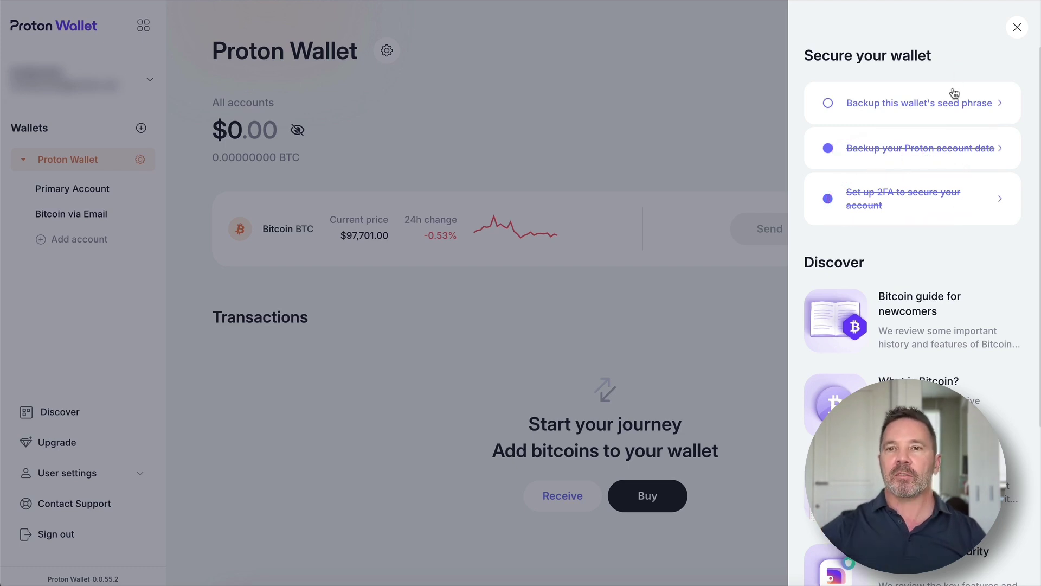
left_click(980, 108)
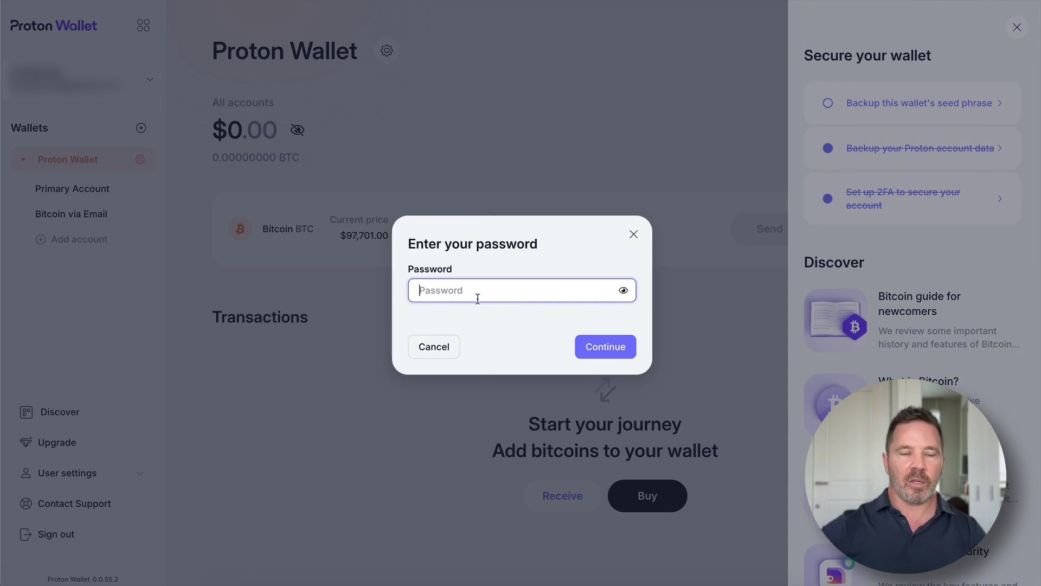
key("ctrl+v")
left_click(610, 342)
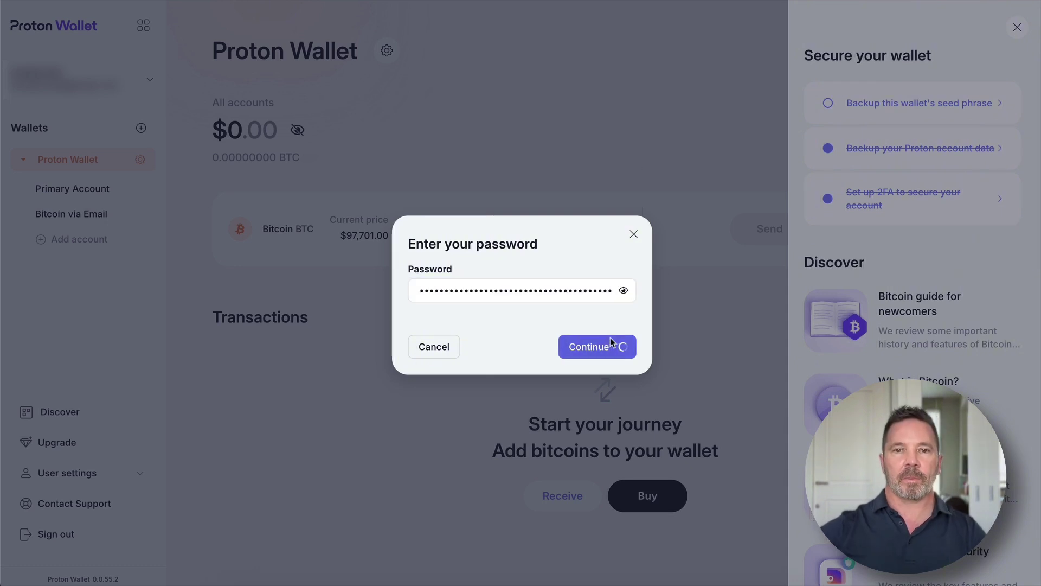
mouse_move(599, 365)
left_mouse_down()
mouse_move(576, 449)
mouse_move(548, 347)
left_mouse_up()
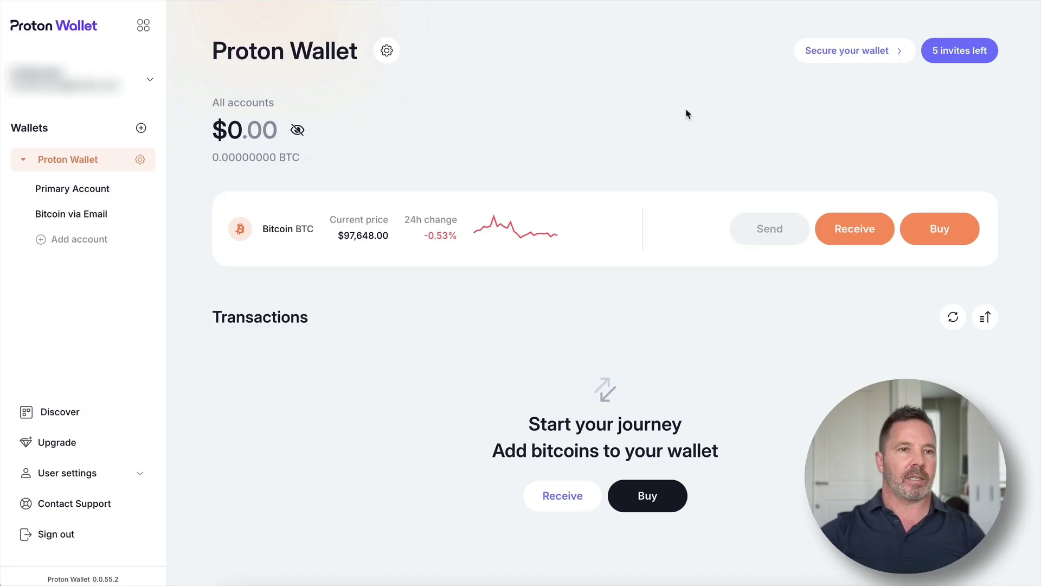
left_click(964, 230)
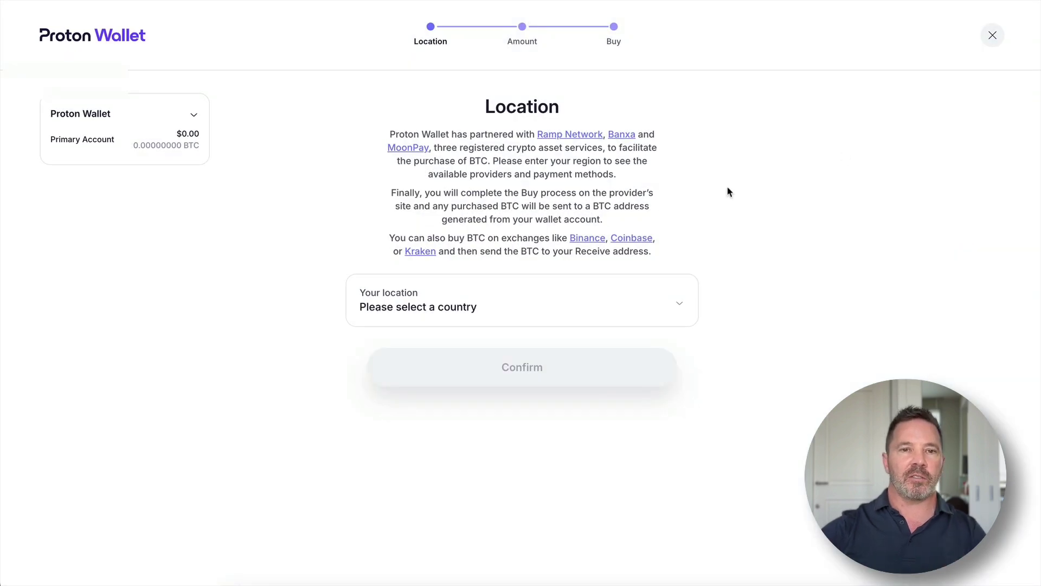
left_click(679, 309)
type("united")
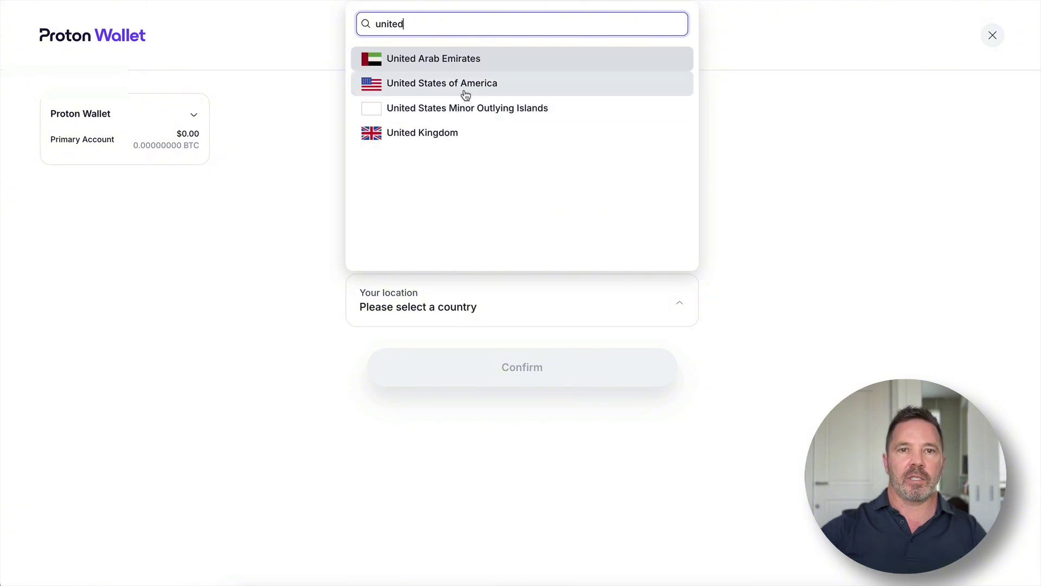
left_click(464, 87)
left_click(534, 366)
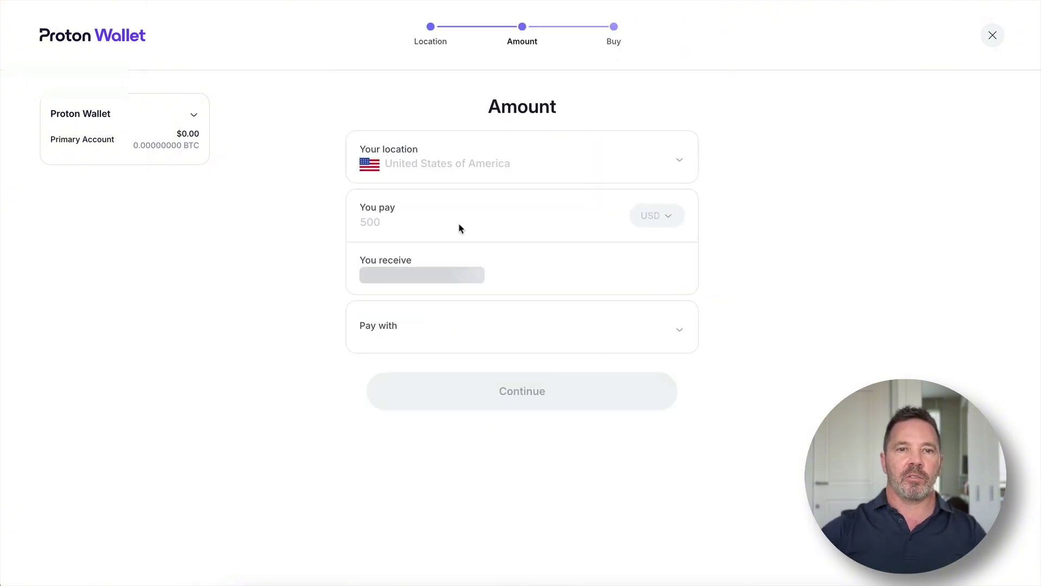
left_click_drag(393, 221, 333, 219)
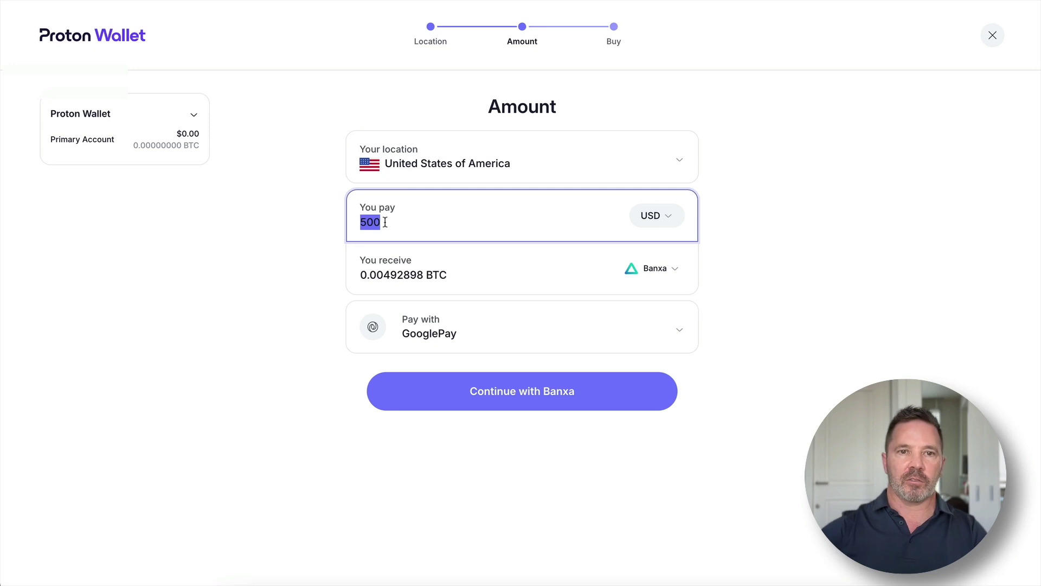
left_click(466, 216)
left_click_drag(495, 258, 425, 225)
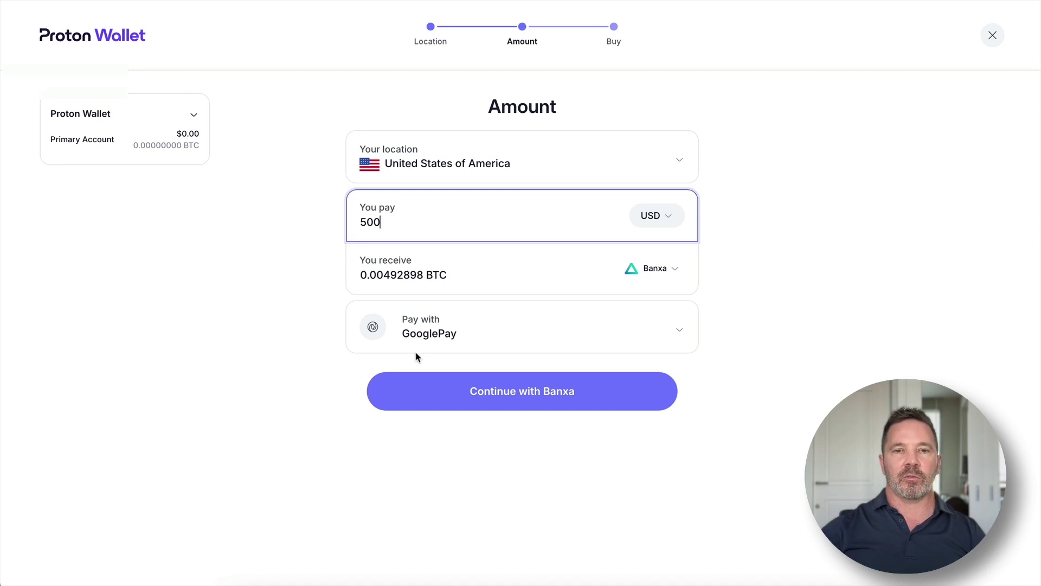
left_click(689, 329)
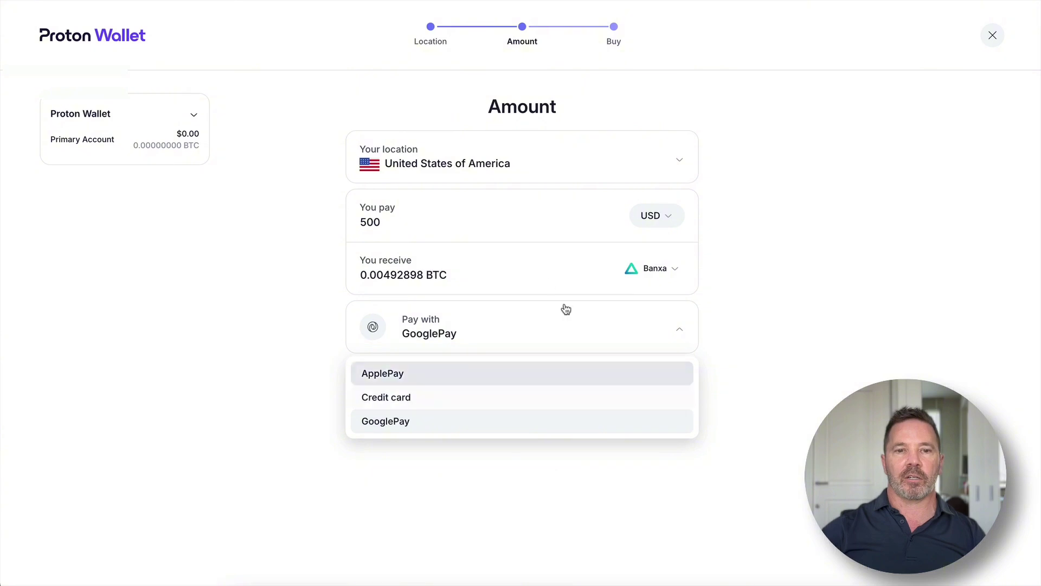
left_click(878, 312)
left_click(678, 276)
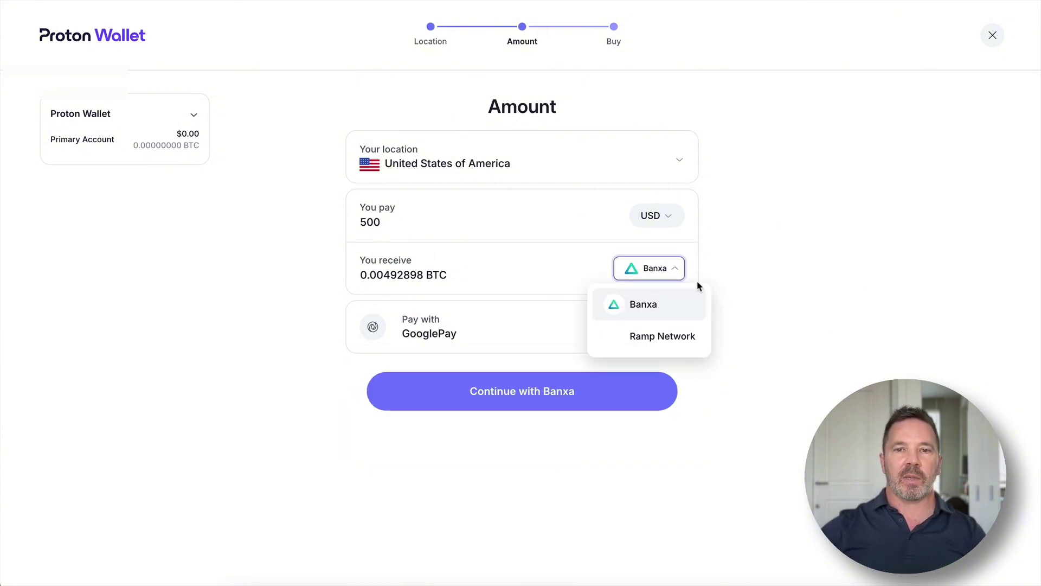
left_click(779, 282)
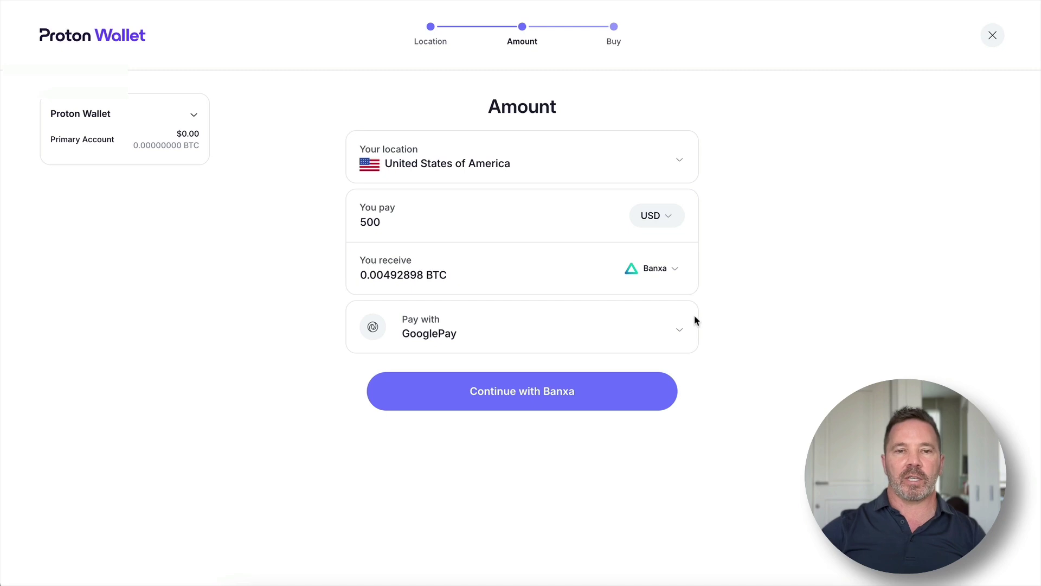
left_click(681, 335)
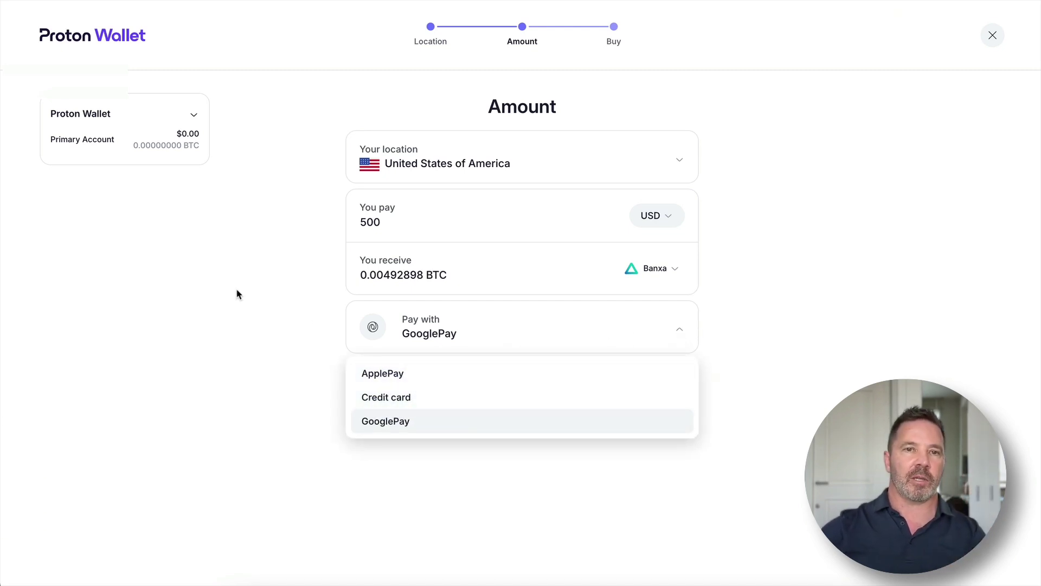
left_click(989, 43)
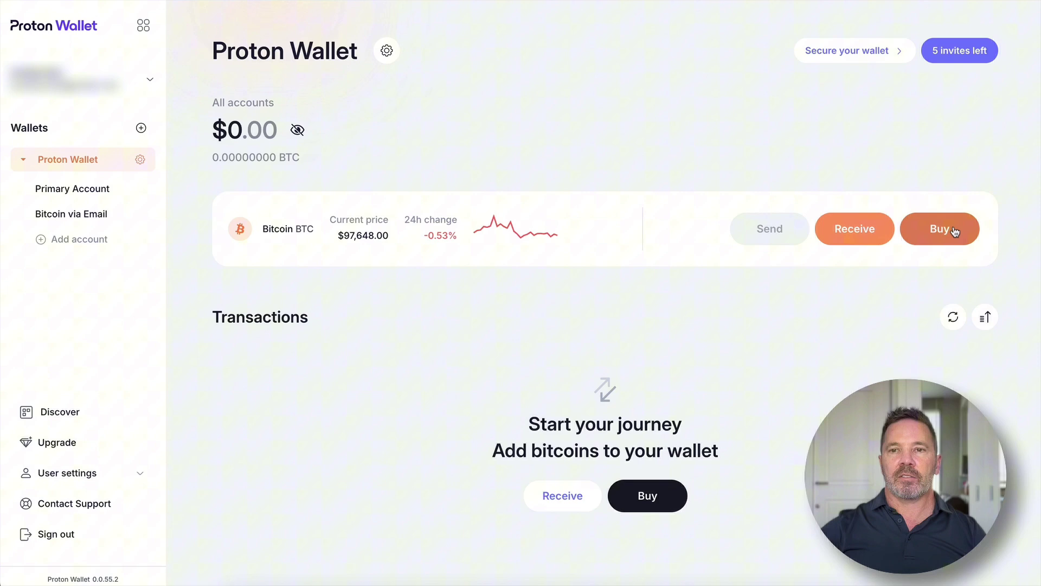
- Display the Receive Bitcoin QR code and address, then close that panel
left_click(861, 235)
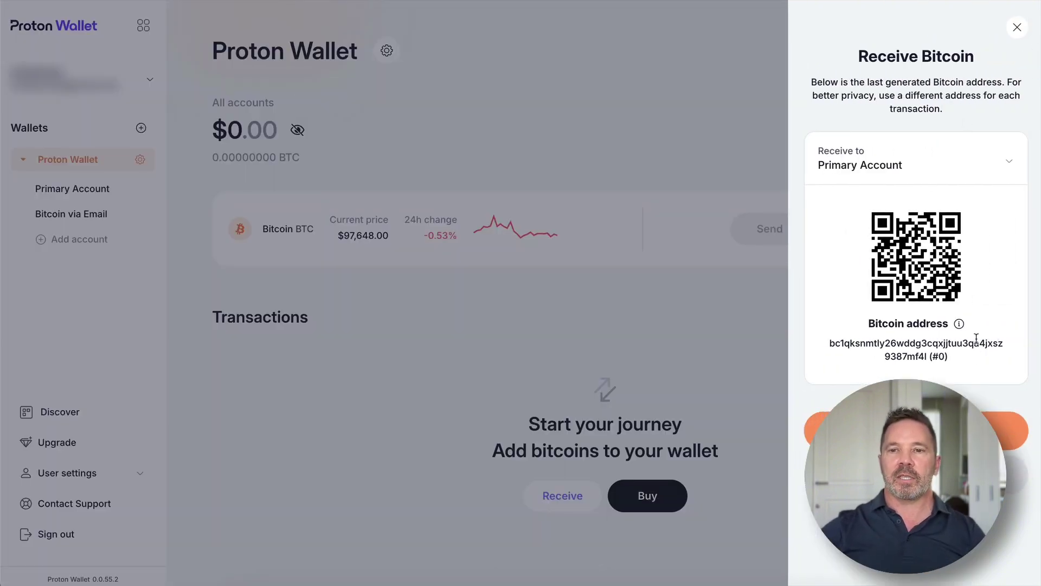
mouse_move(1012, 325)
left_mouse_down()
mouse_move(803, 353)
mouse_move(1006, 328)
left_mouse_up()
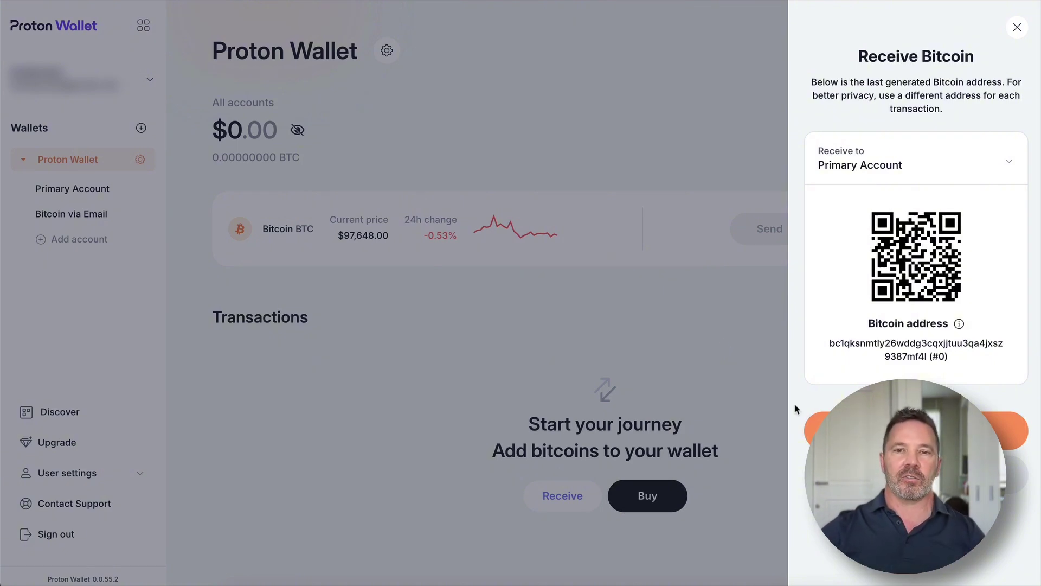
mouse_move(851, 349)
left_mouse_down()
mouse_move(843, 378)
mouse_move(851, 352)
mouse_move(845, 362)
mouse_move(857, 359)
mouse_move(847, 359)
mouse_move(845, 315)
mouse_move(849, 340)
mouse_move(853, 330)
left_mouse_up()
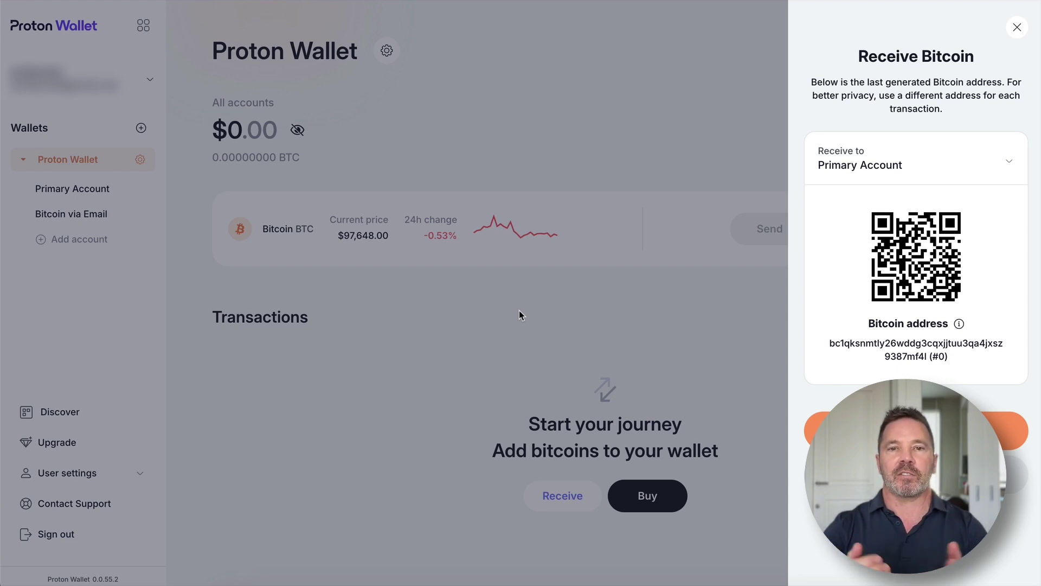
left_click(519, 314)
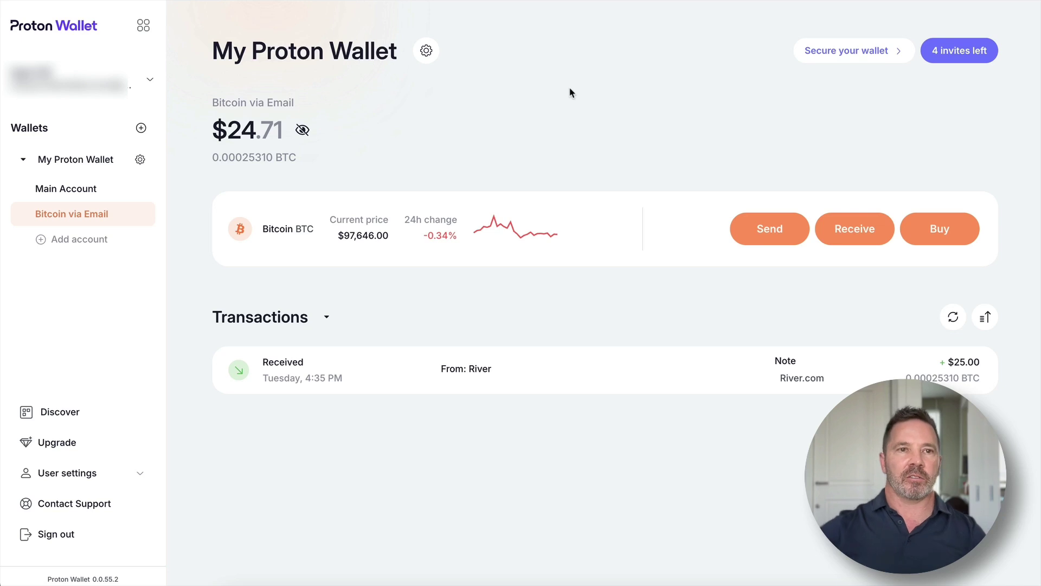
- Review the $25.00 River receipt in Bitcoin via Email and begin sending from that account
mouse_move(1010, 22)
left_mouse_down()
mouse_move(1005, 36)
mouse_move(1020, 43)
left_mouse_up()
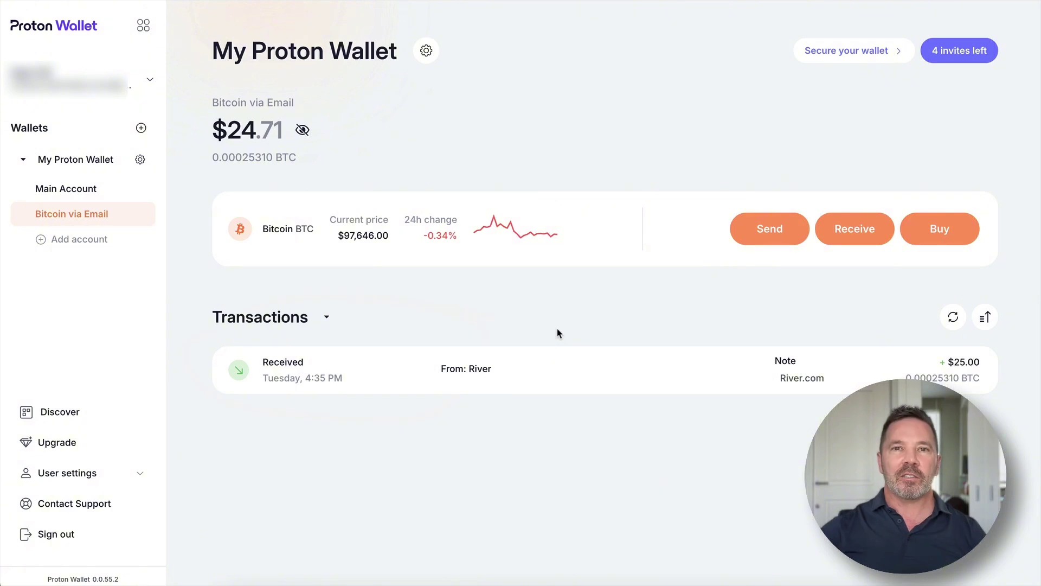
mouse_move(486, 302)
left_mouse_down()
mouse_move(280, 295)
mouse_move(302, 463)
mouse_move(360, 295)
mouse_move(348, 295)
left_mouse_up()
mouse_move(615, 320)
left_mouse_down()
mouse_move(596, 343)
mouse_move(608, 344)
left_mouse_up()
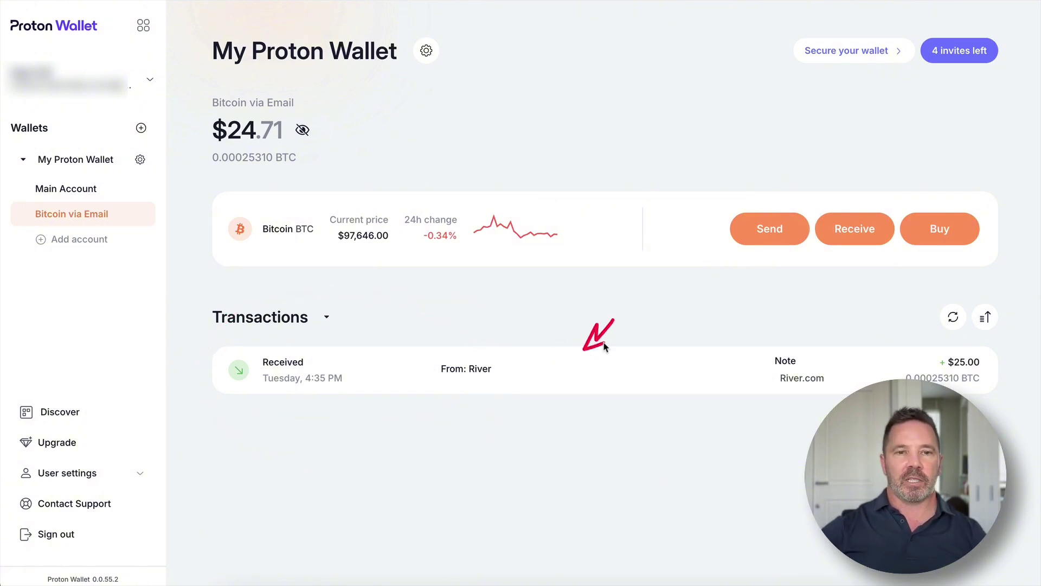
left_click_drag(838, 340, 776, 314)
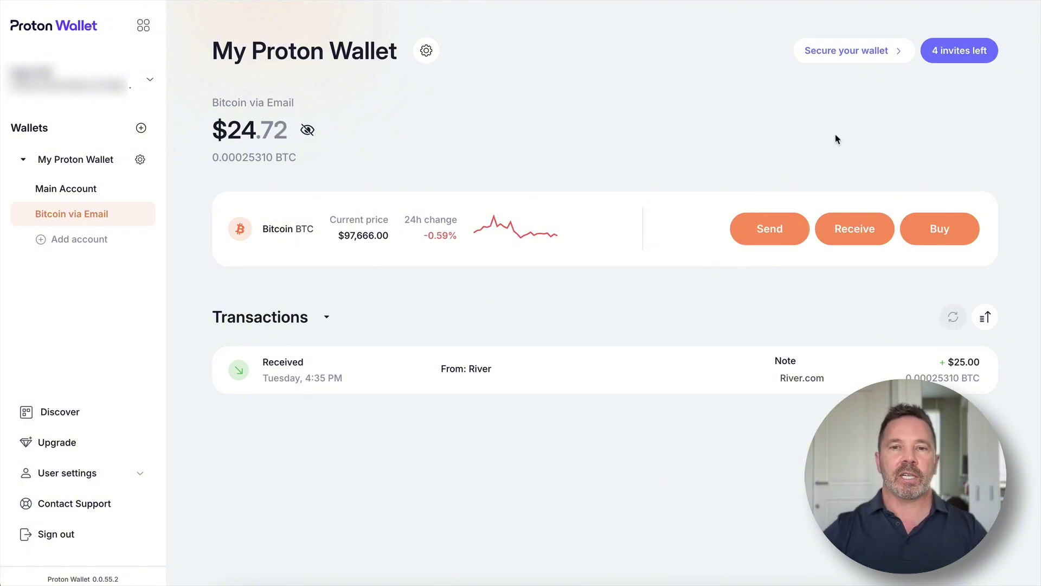
left_click(787, 217)
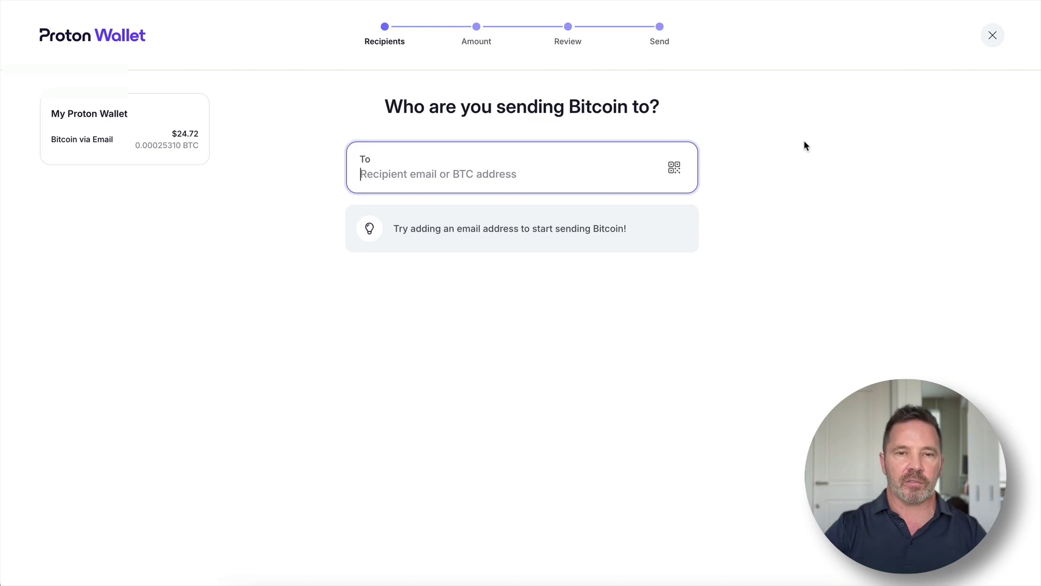
- Add the pasted email as the one recipient and send the full $24.72 balance in USD
key("ctrl+v")
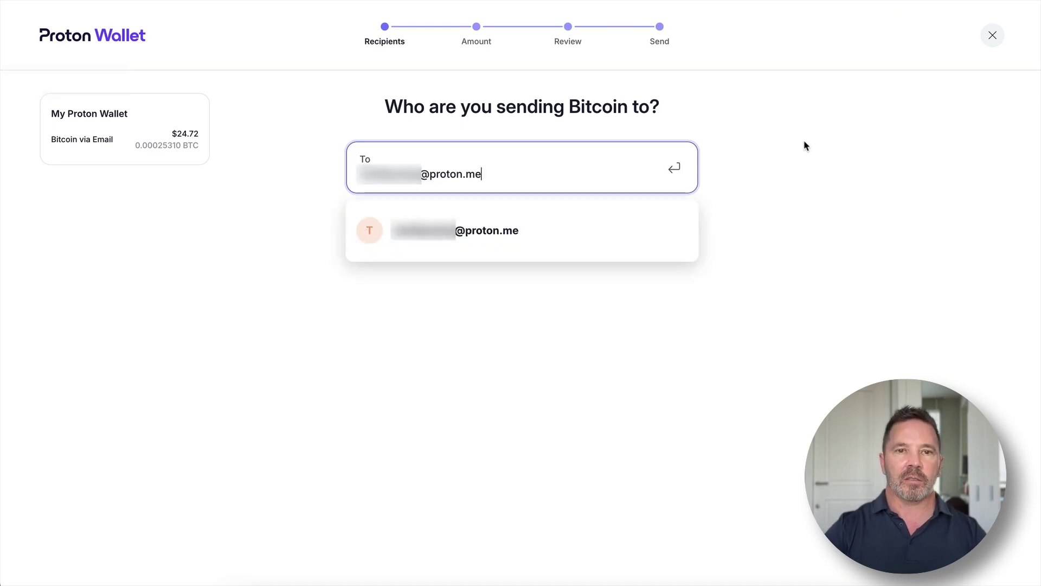
left_click(677, 170)
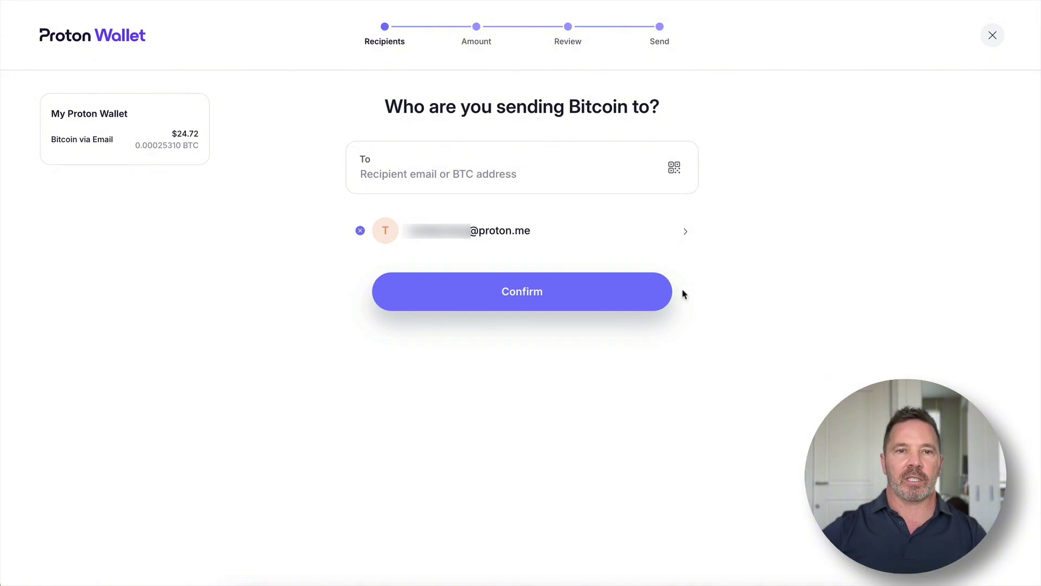
left_click(561, 297)
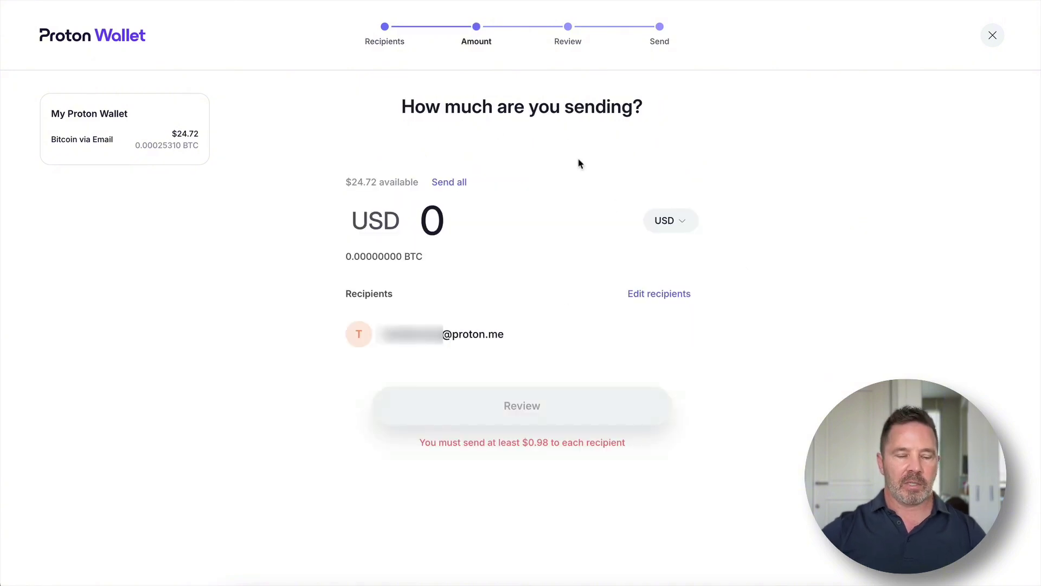
left_click(682, 221)
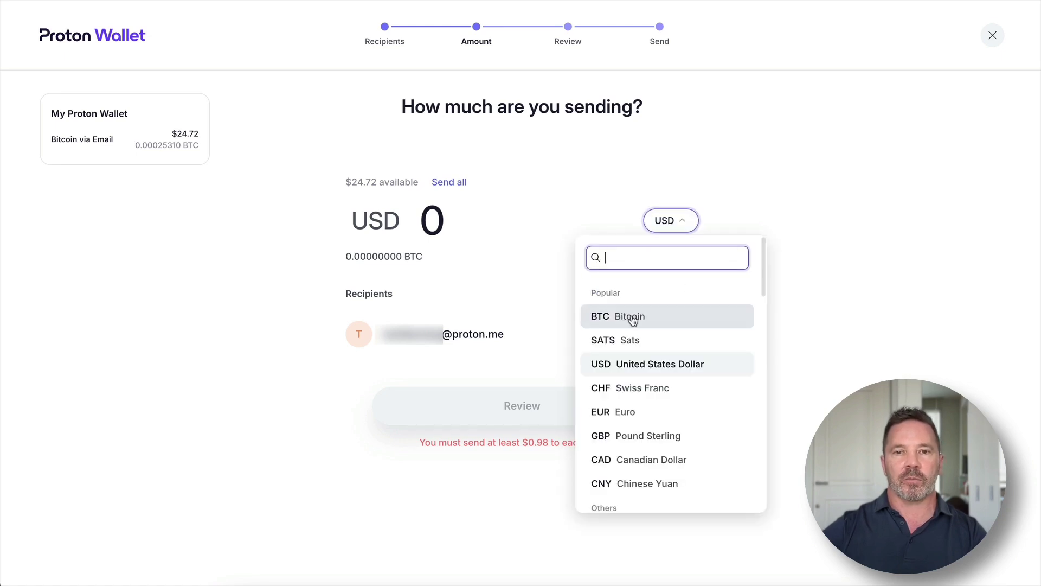
left_click(786, 182)
left_click(449, 184)
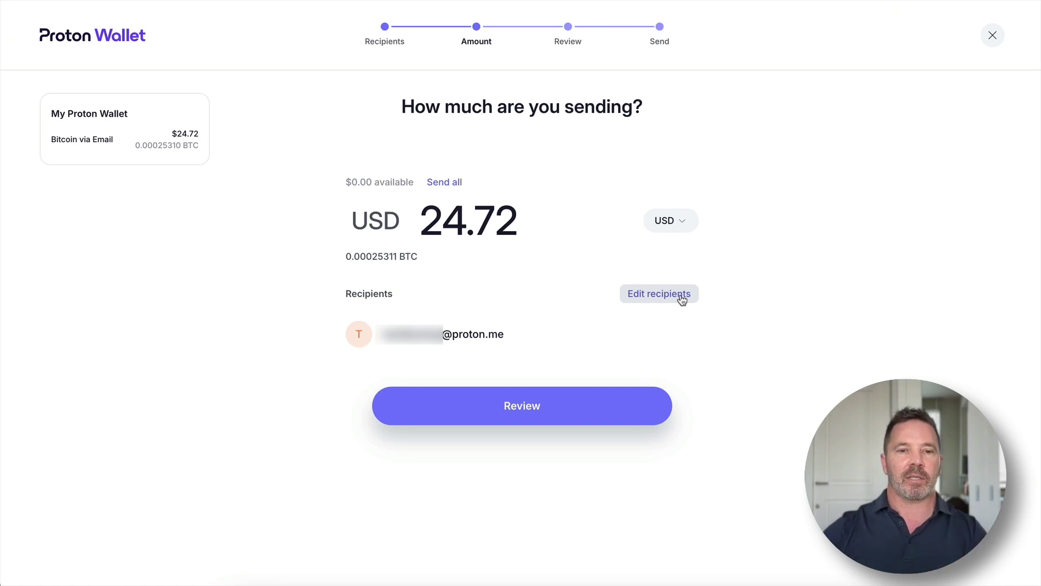
- Add a pasted Bitcoin address as a second recipient alongside the email contact
left_click(673, 298)
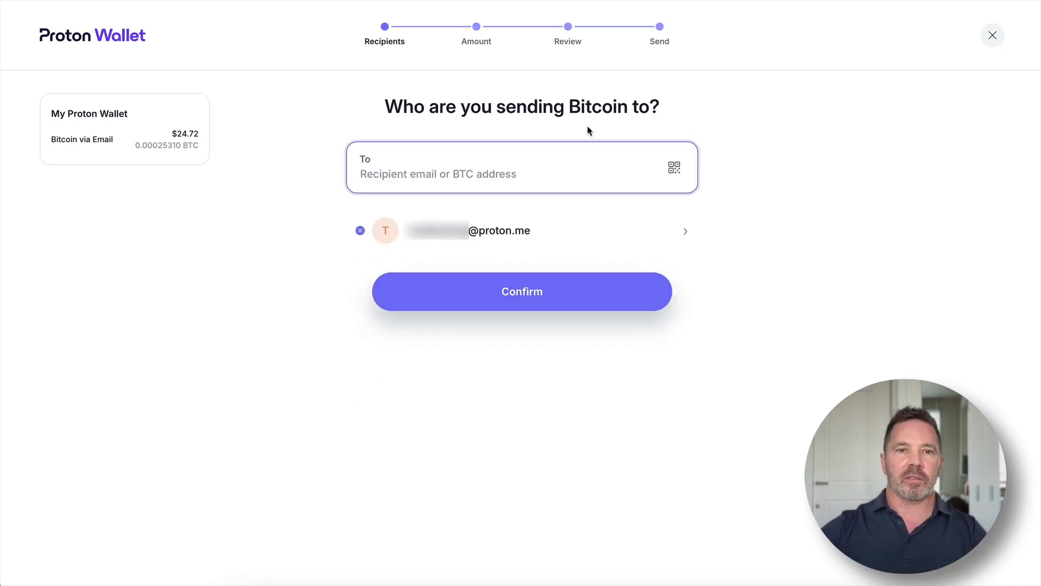
type("bc1qc4qseaqqtvagw7a2wkzcnaxhfn48vy0msas3te")
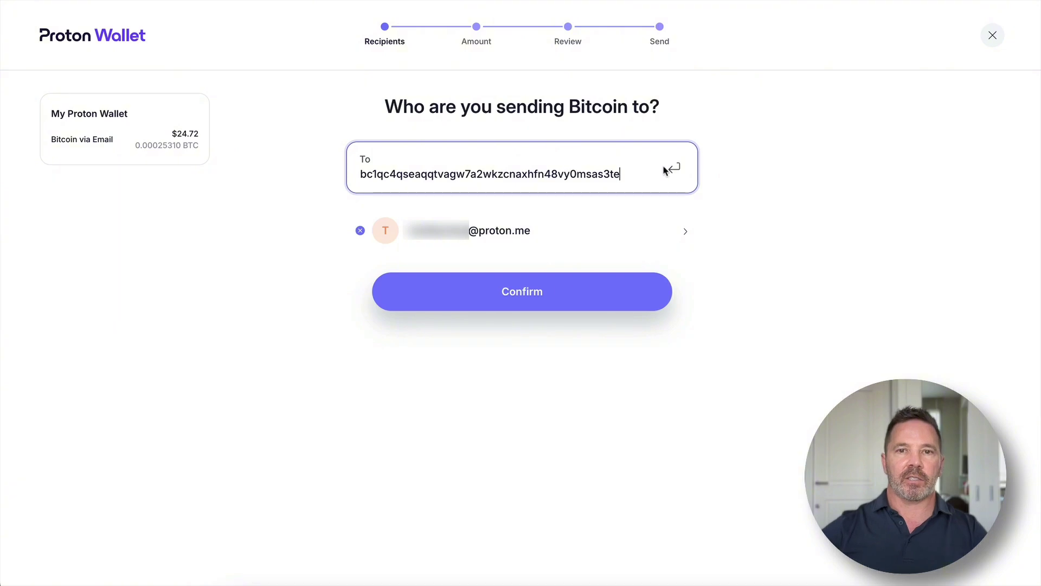
left_click(674, 168)
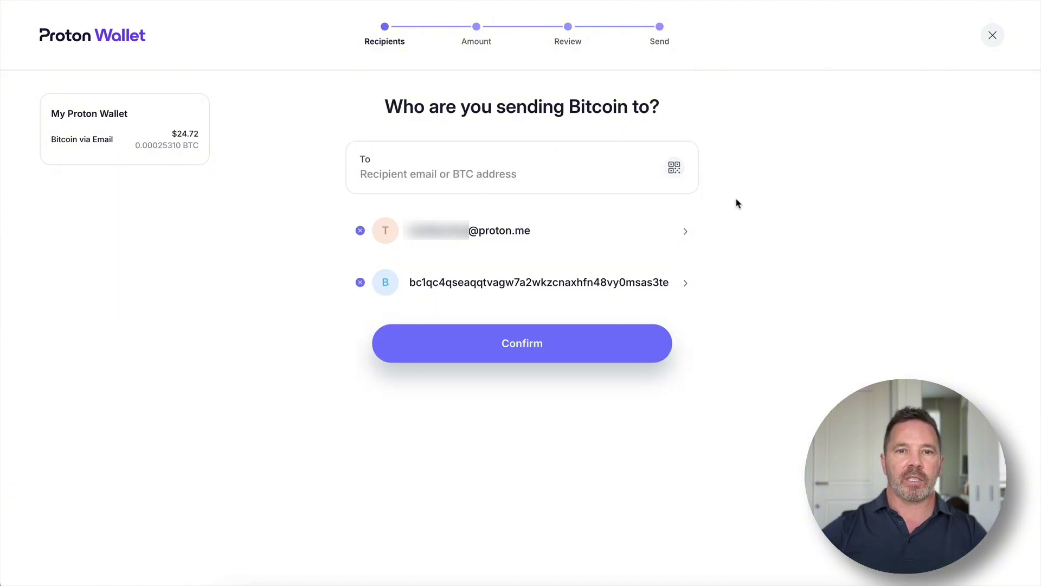
left_click(548, 349)
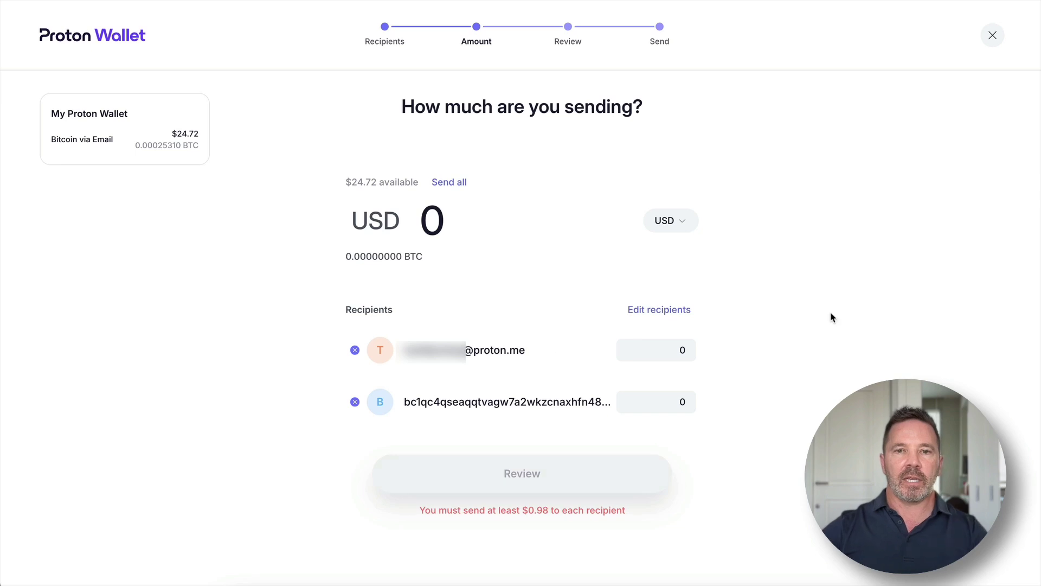
- Split the whole balance across both recipients, giving the email contact 20 and the address the remaining 4.72
left_click(461, 189)
left_click_drag(801, 295, 499, 259)
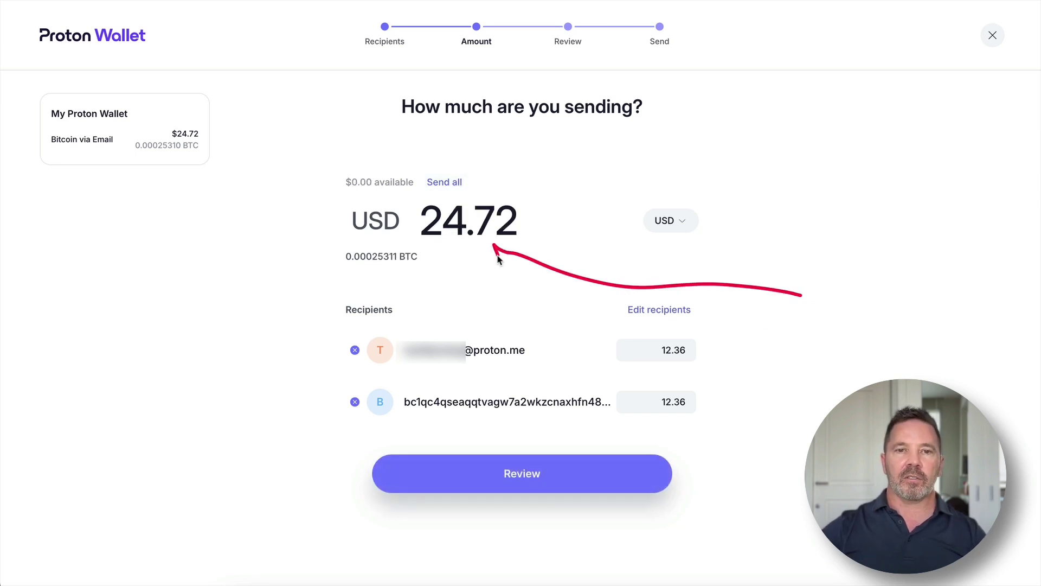
mouse_move(687, 244)
left_mouse_down()
mouse_move(685, 330)
mouse_move(705, 322)
left_mouse_up()
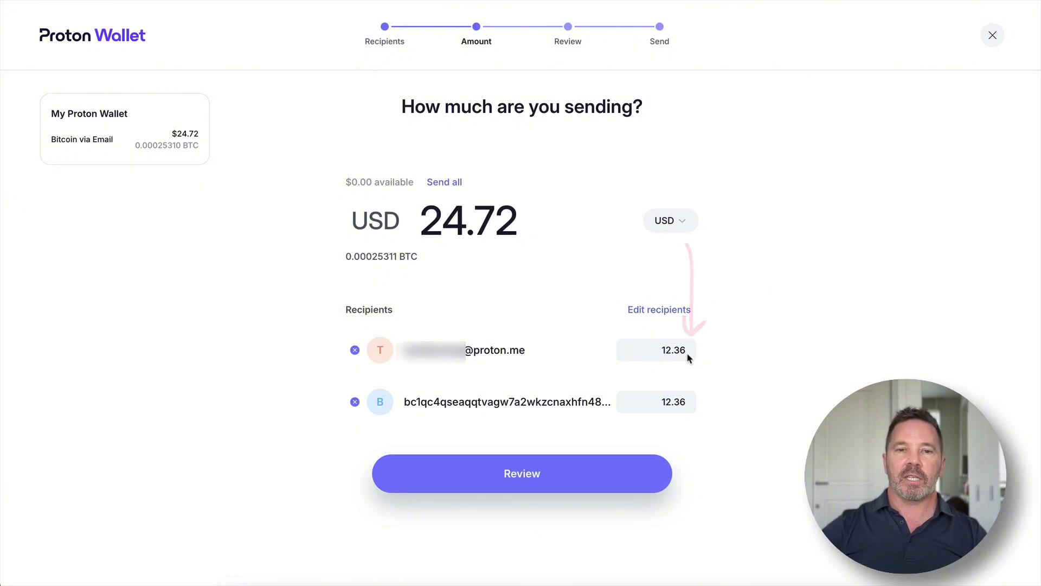
left_click(686, 351)
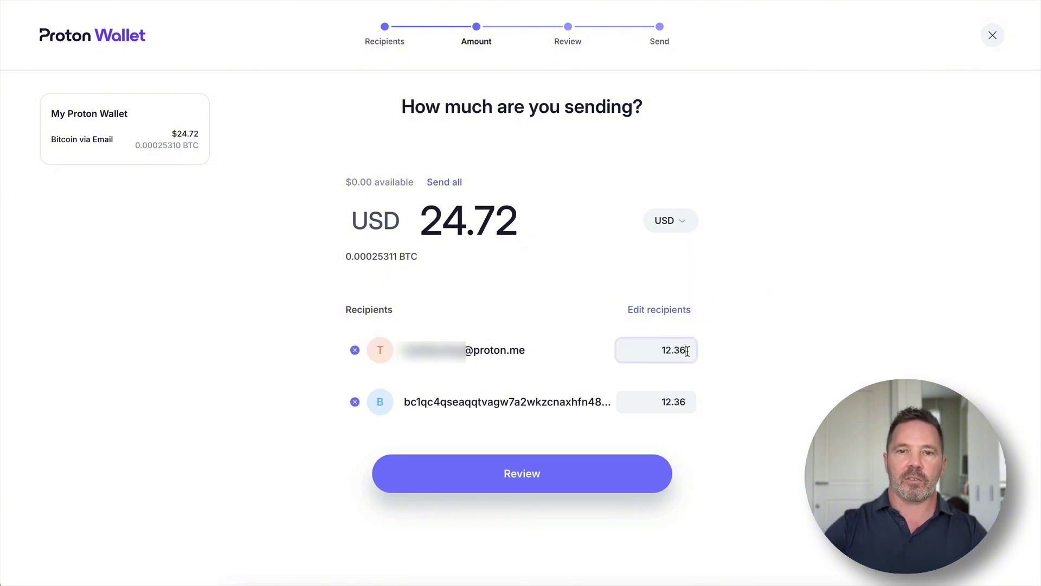
key("BackSpace")
key("BackSpace")
key("BackSpace")
key("BackSpace")
key("BackSpace")
type("1")
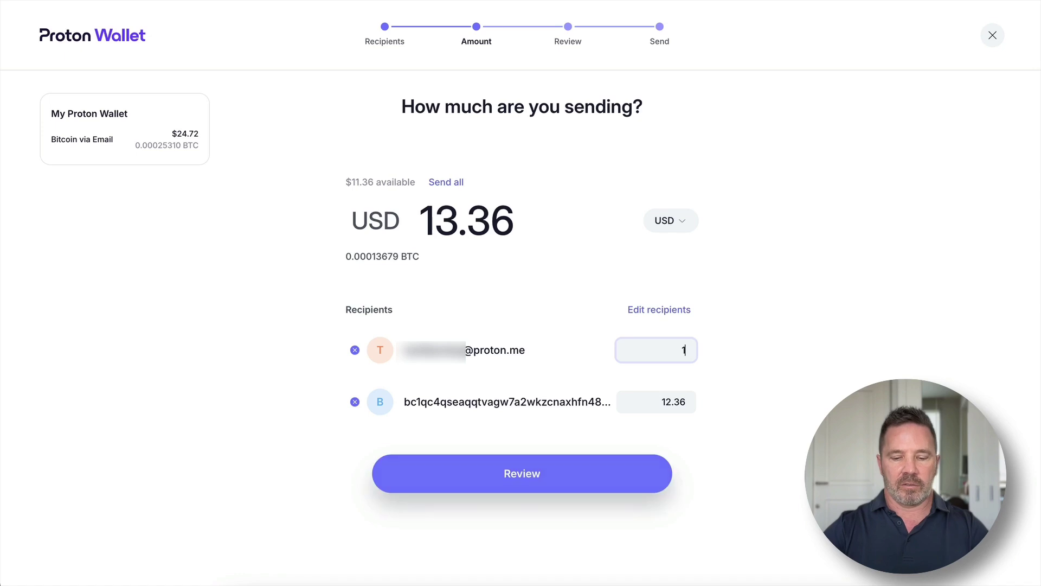
key("BackSpace")
type("20")
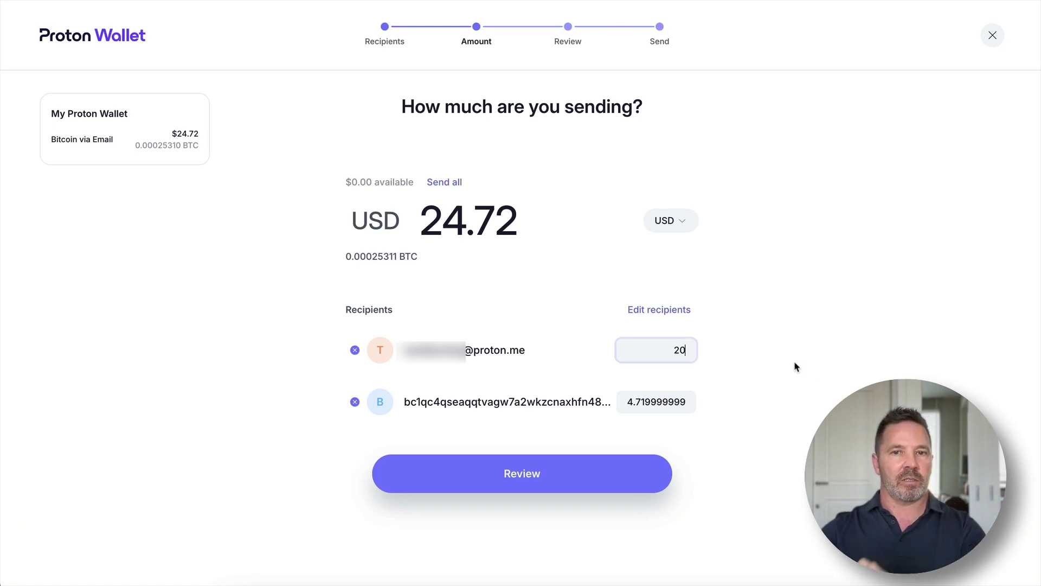
- Remove the Bitcoin address recipient, switch the amount to BTC and change its trailing digits to 09
left_click(355, 401)
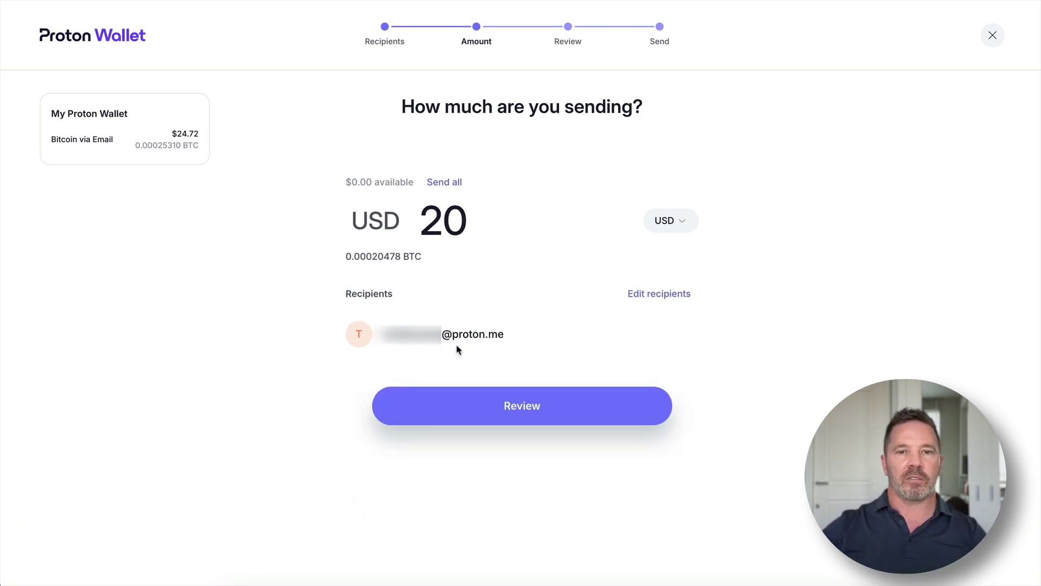
left_click(681, 220)
left_click(671, 314)
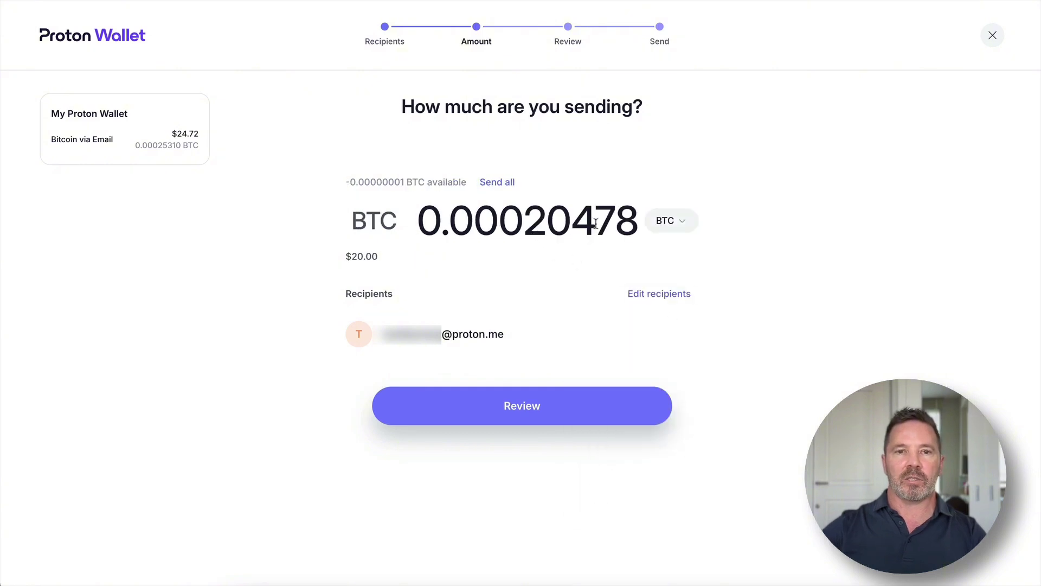
left_click_drag(523, 217, 637, 231)
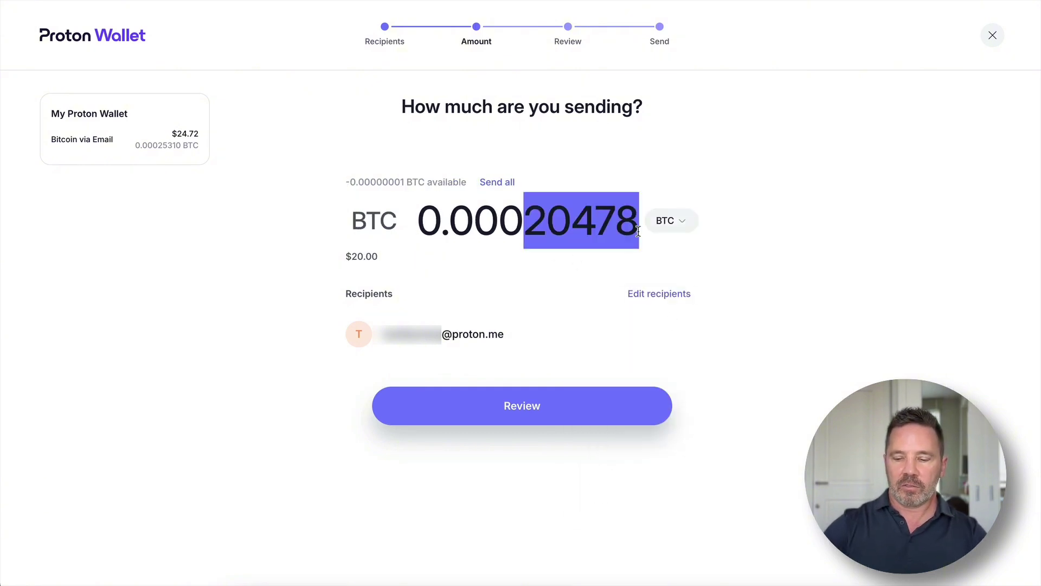
type("1")
key("BackSpace")
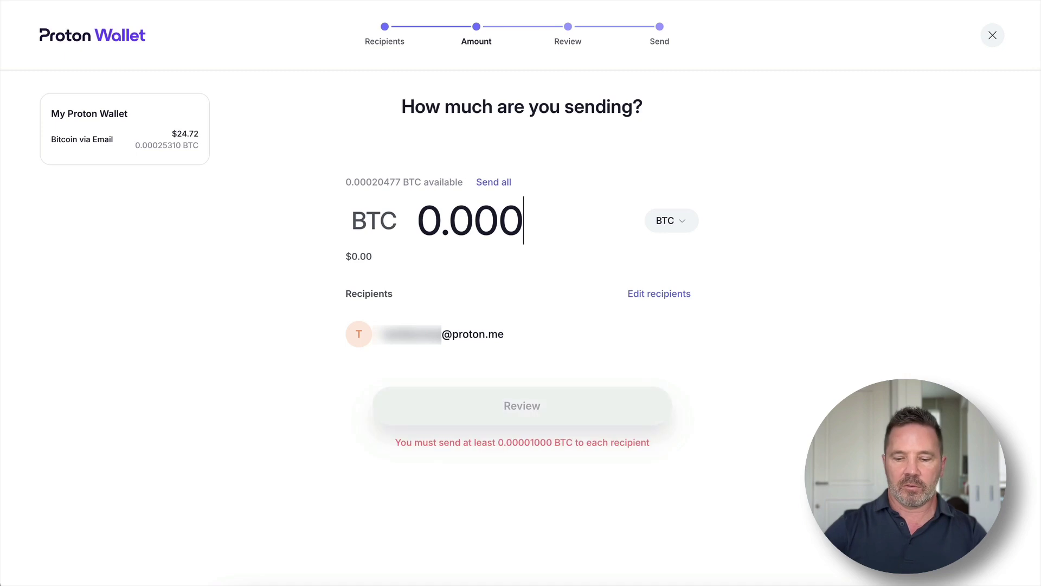
type("09")
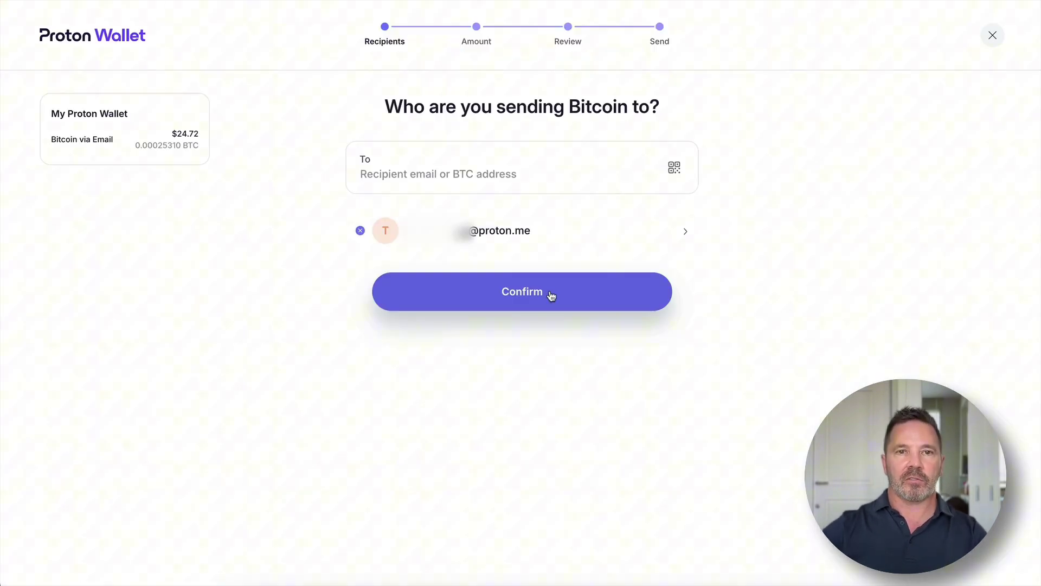
- Keep the single proton.me recipient and enter the amount in BTC
left_click(550, 292)
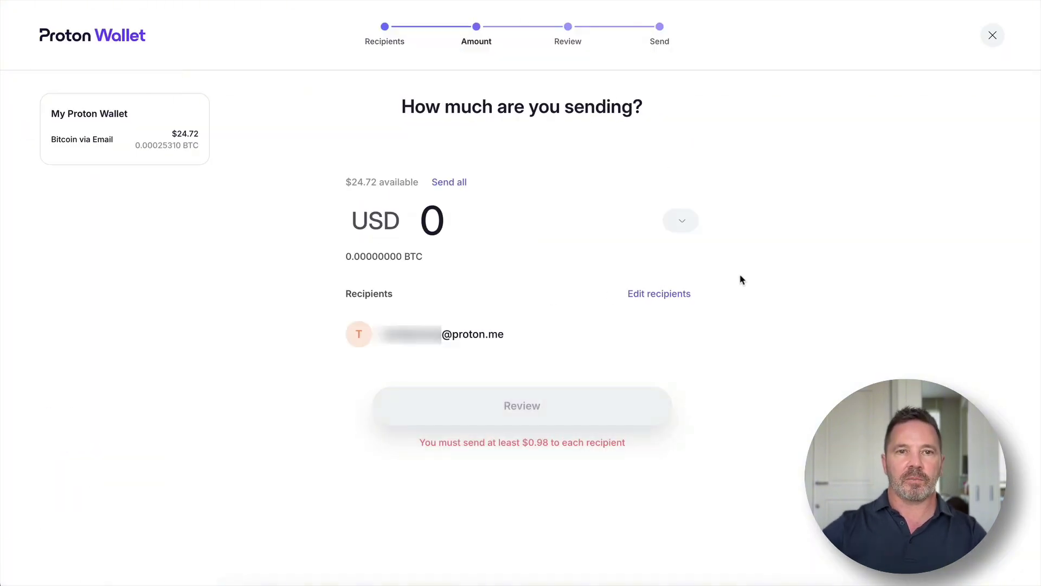
left_click(670, 220)
left_click(656, 315)
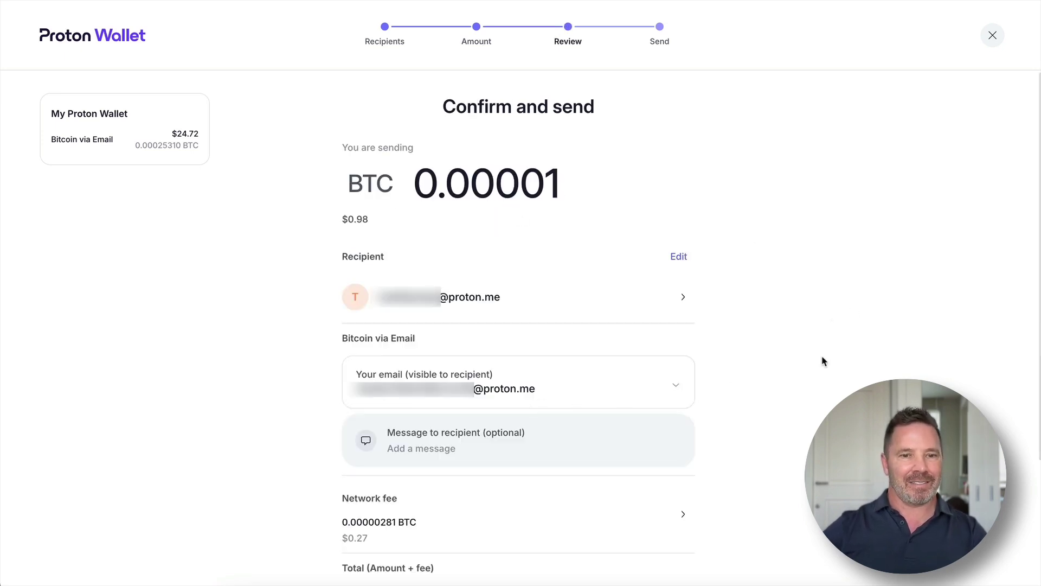
scroll(823, 359, "down", 3)
scroll(825, 362, "up", 3)
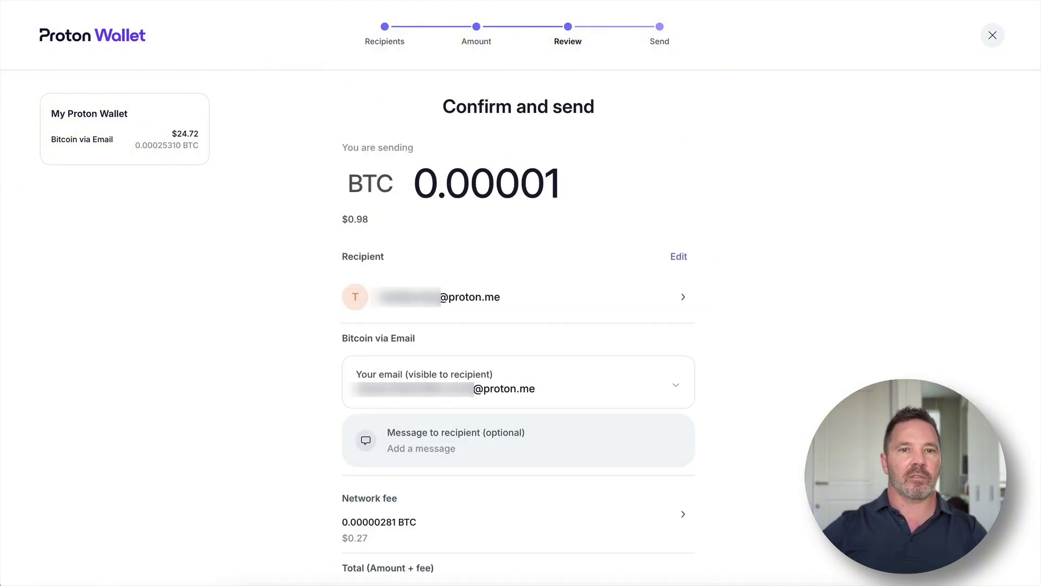
- Send the entire 24.72 USD balance to the same recipient and continue to the review
left_click(684, 257)
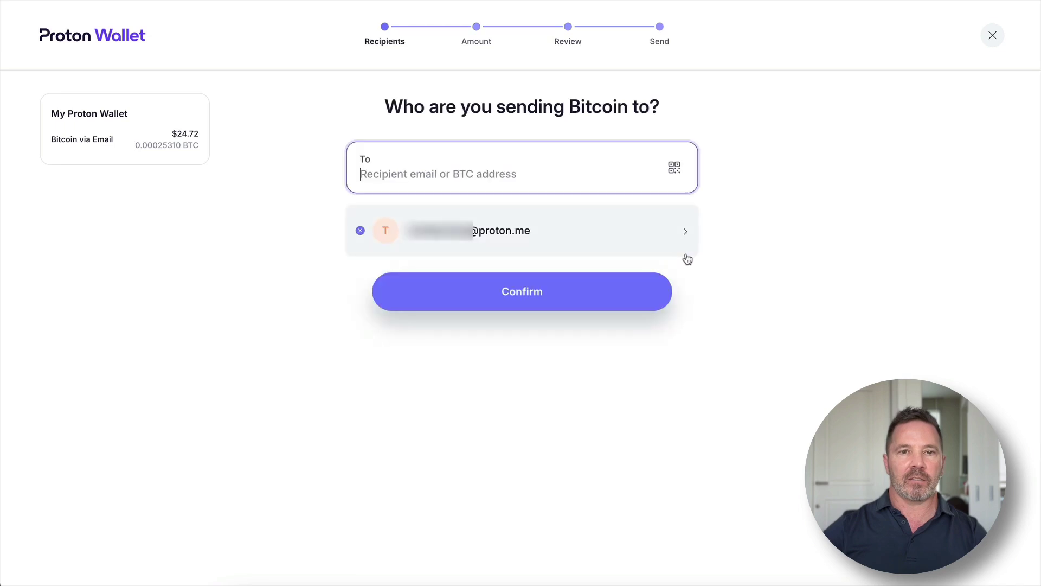
left_click(528, 292)
left_click(449, 182)
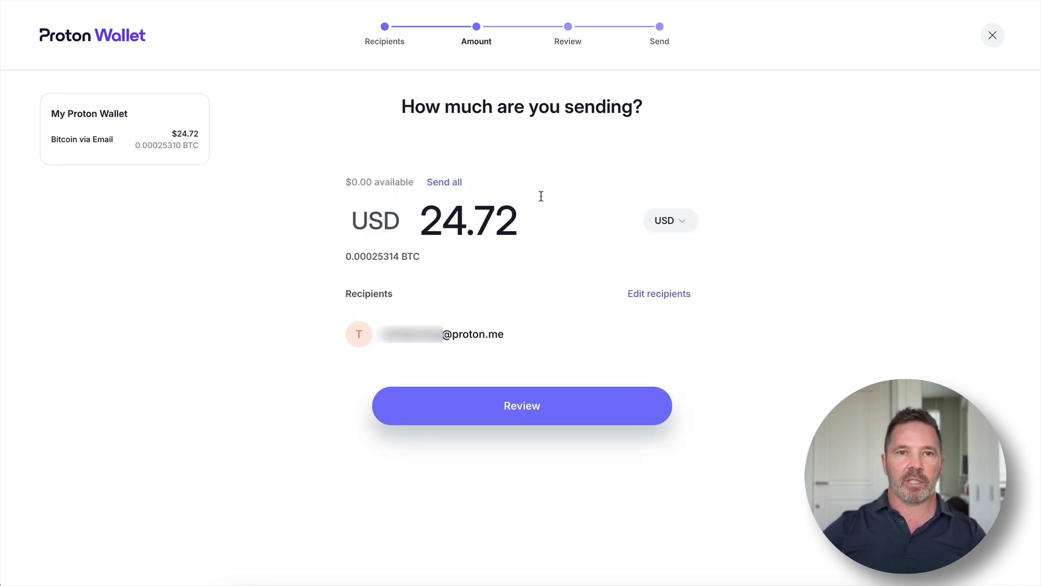
left_click_drag(547, 284, 343, 293)
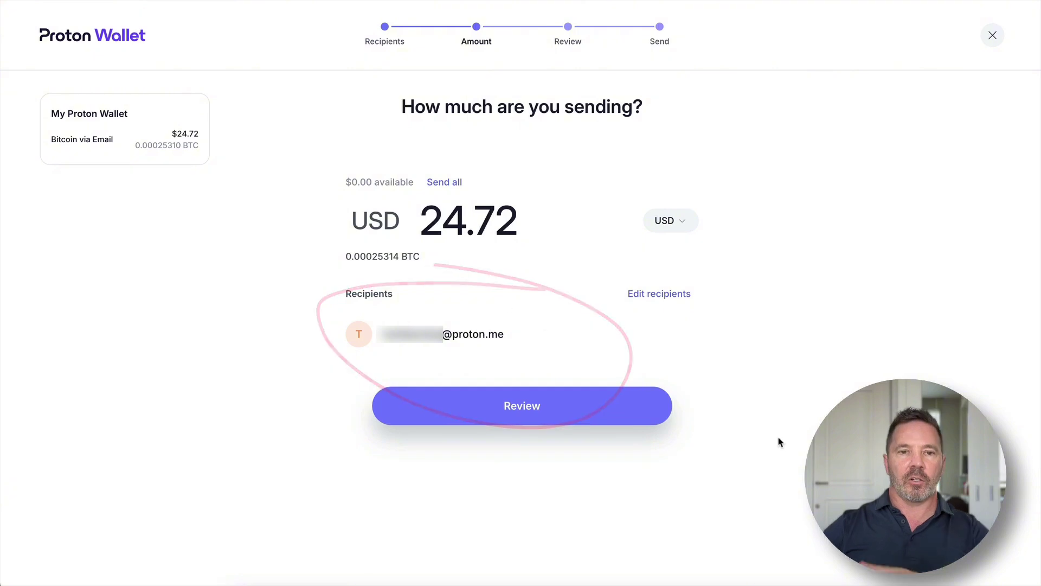
left_click(523, 424)
- Add the message 'Enjoy your dinner' for the recipient
scroll(550, 408, "down", 2)
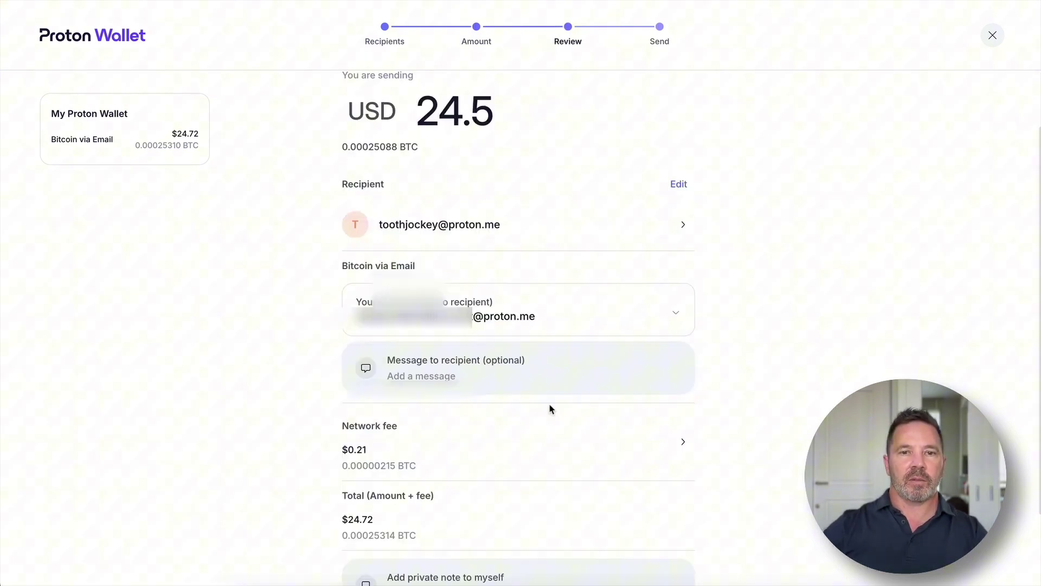
left_click(492, 386)
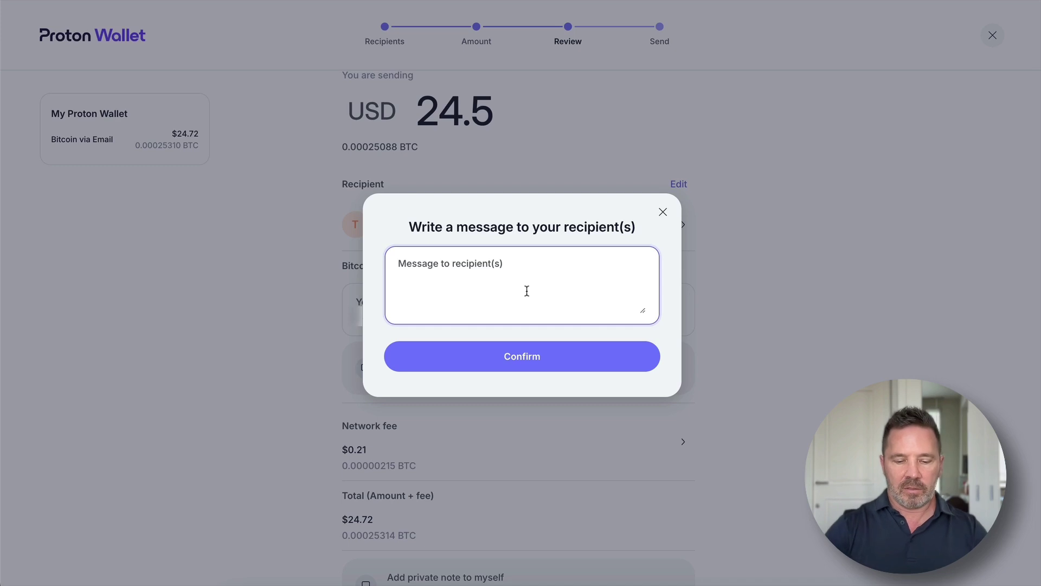
type("Enjoy your dinner")
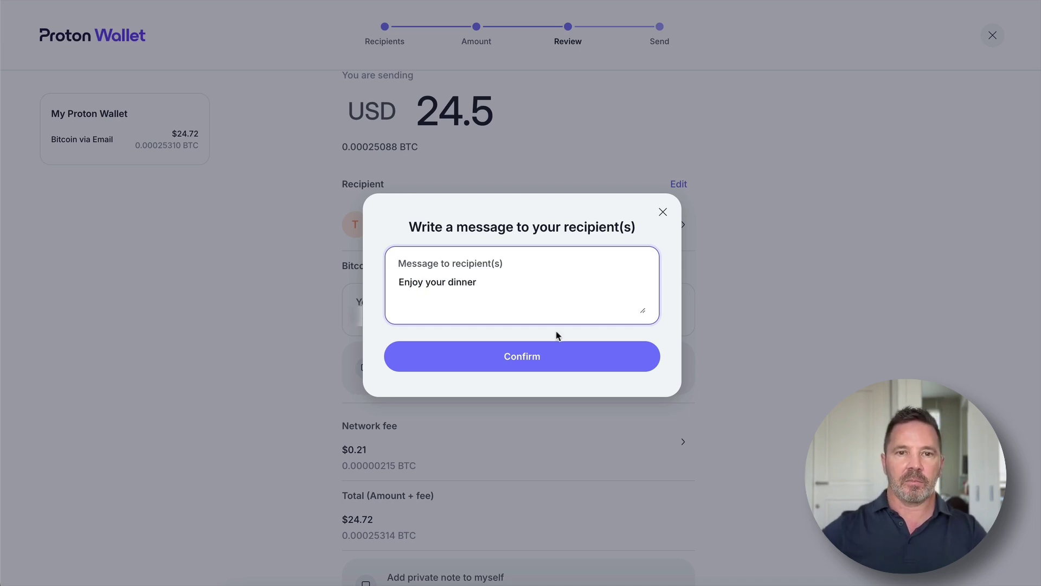
left_click(558, 347)
scroll(592, 465, "down", 2)
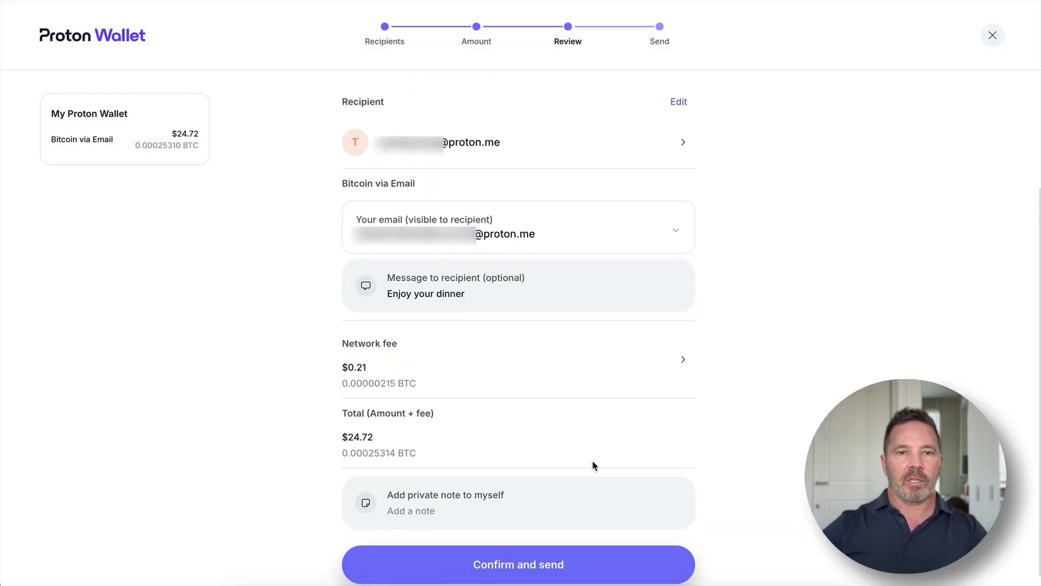
- Review the network fee options and keep the Low priority $0.21 fee
left_click(684, 360)
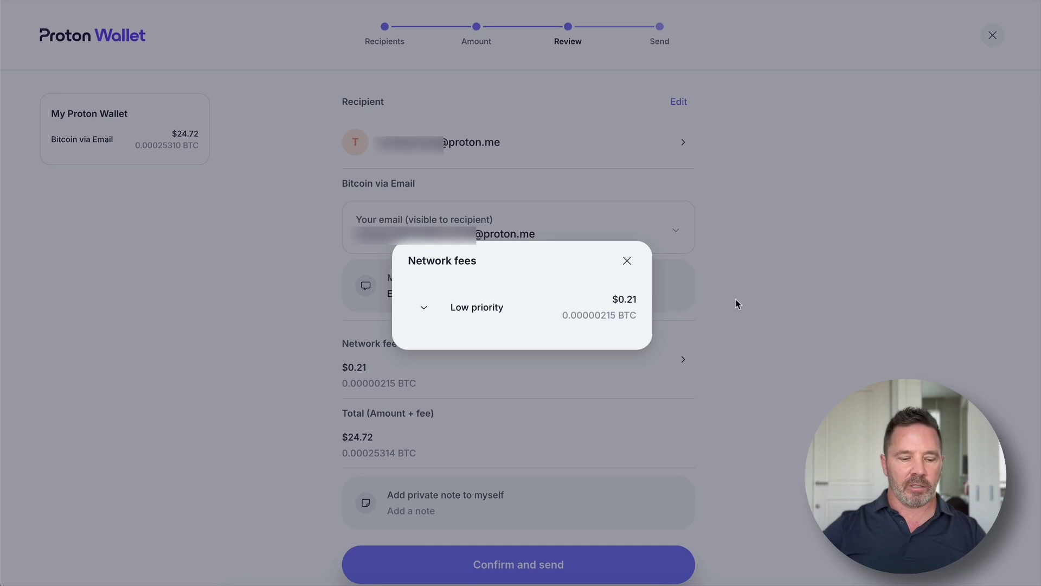
left_click(424, 309)
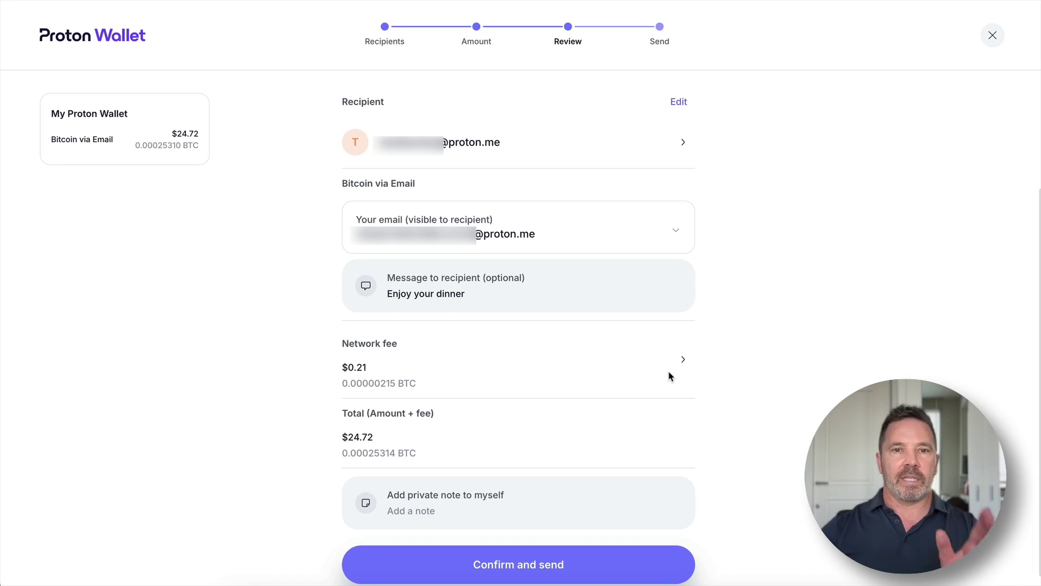
scroll(837, 394, "down", 1)
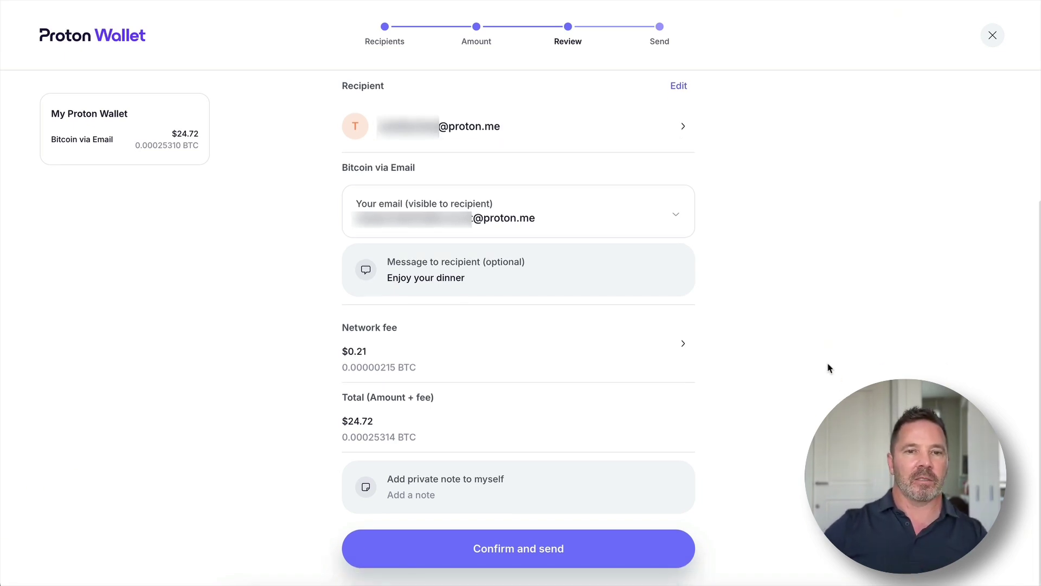
left_click_drag(419, 348, 429, 360)
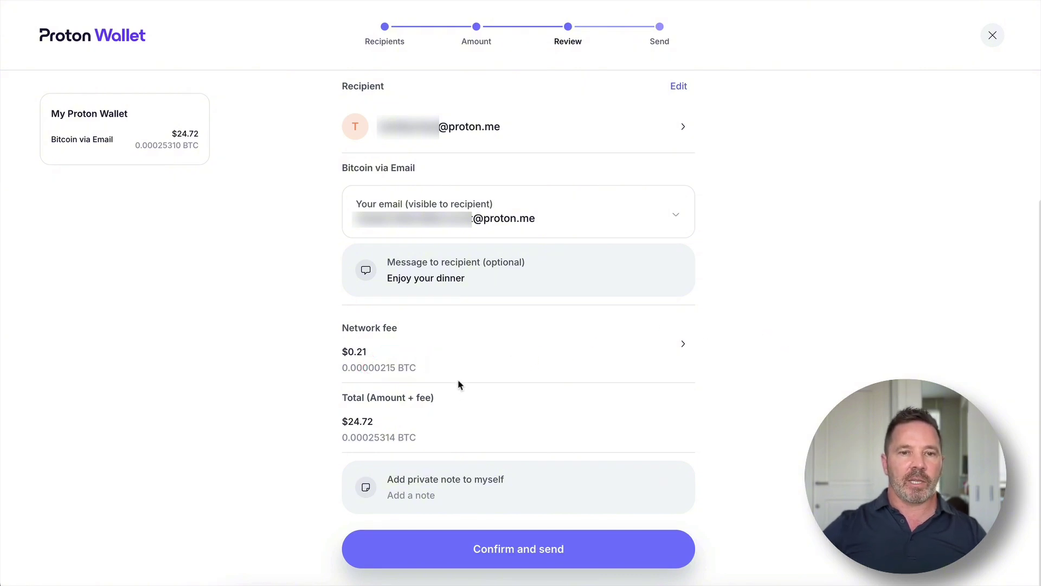
mouse_move(458, 384)
left_mouse_down()
mouse_move(309, 400)
mouse_move(488, 390)
left_mouse_up()
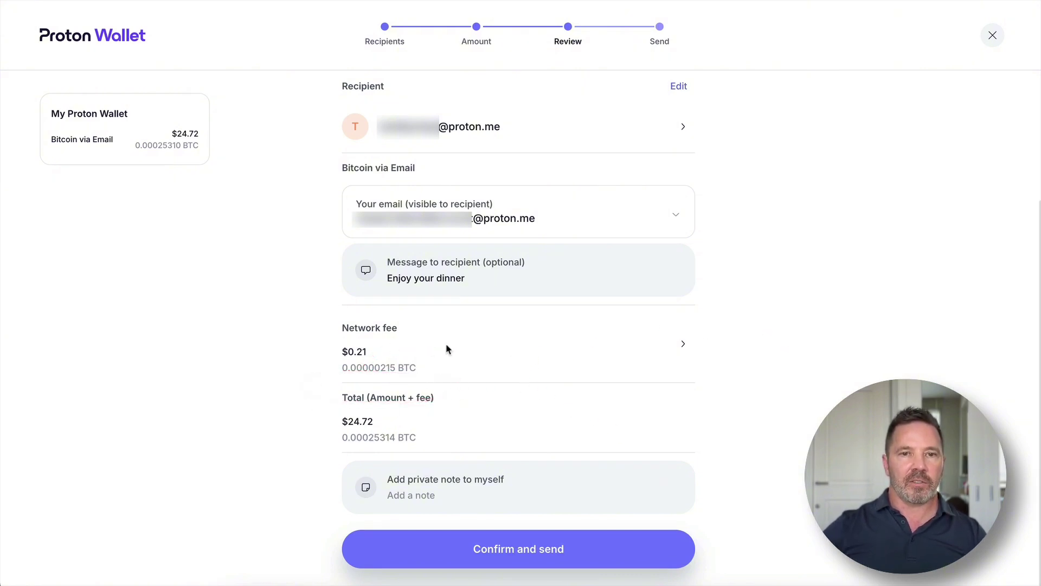
scroll(794, 368, "up", 3)
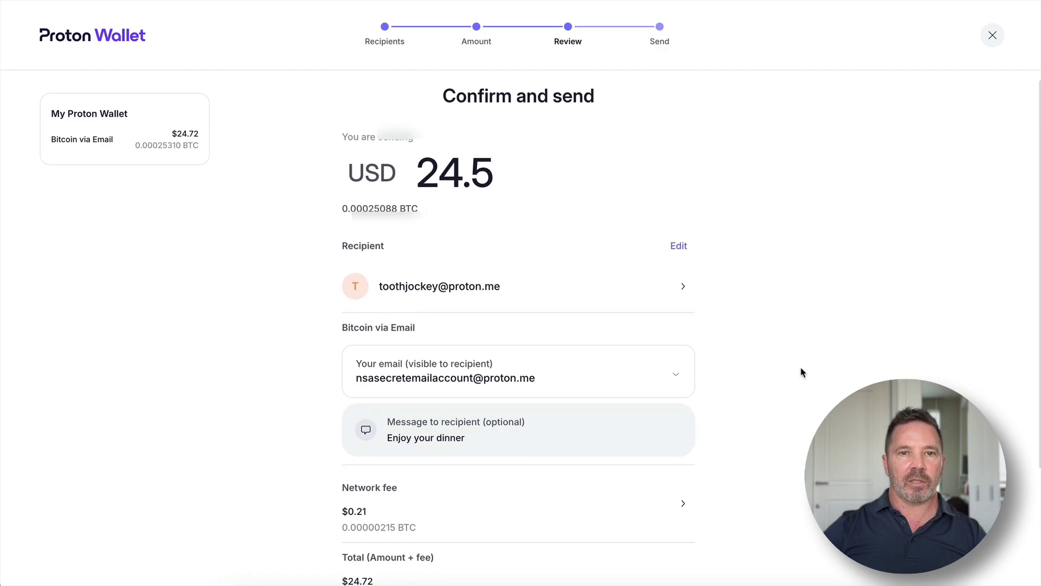
scroll(803, 372, "down", 3)
- Add the private note 'Sent to self', send the payment and dismiss the confirmation
left_click(551, 501)
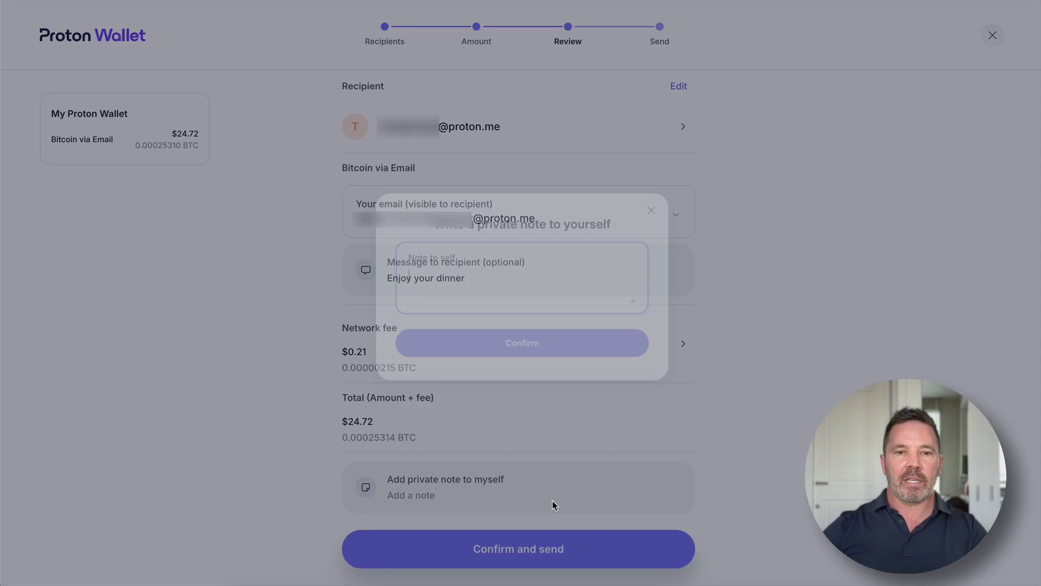
type("S")
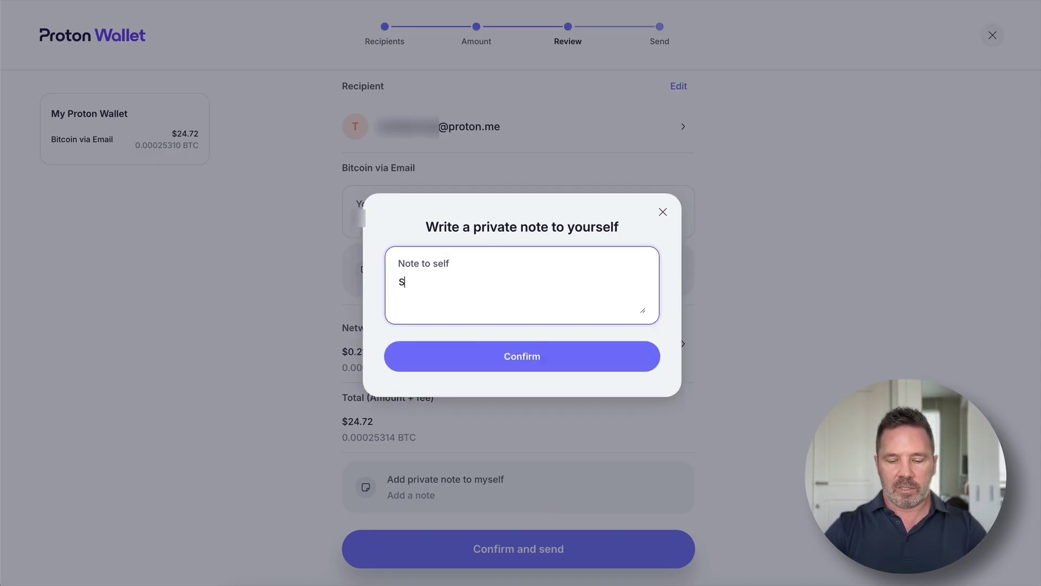
type("ent to self")
left_click(530, 353)
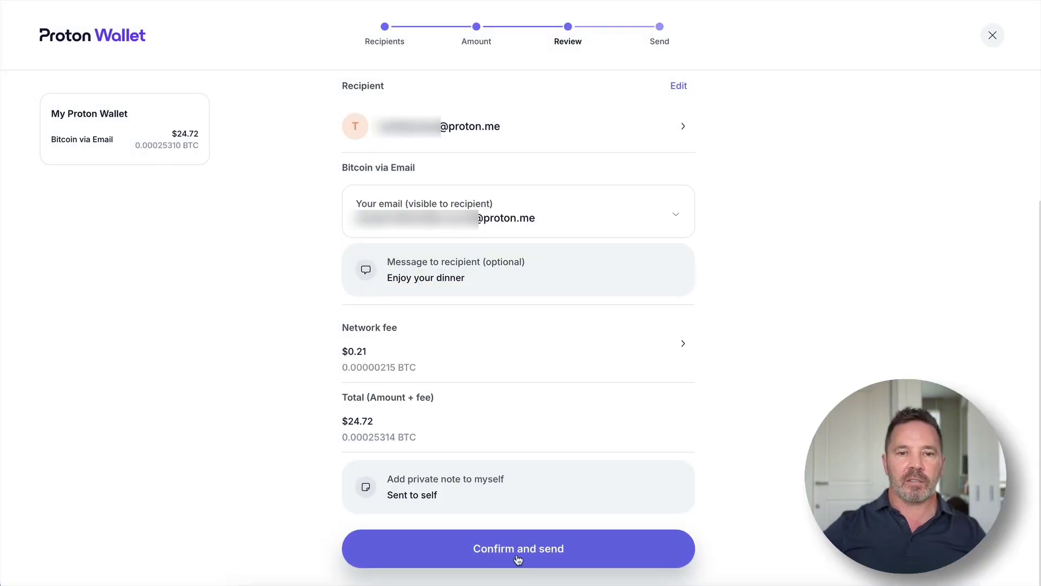
left_click(518, 548)
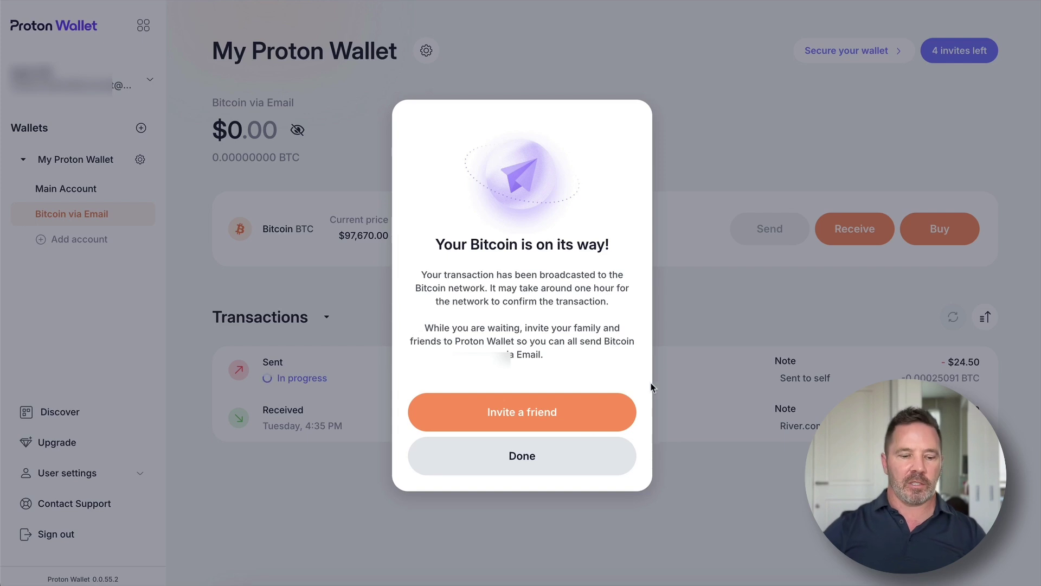
left_click(521, 469)
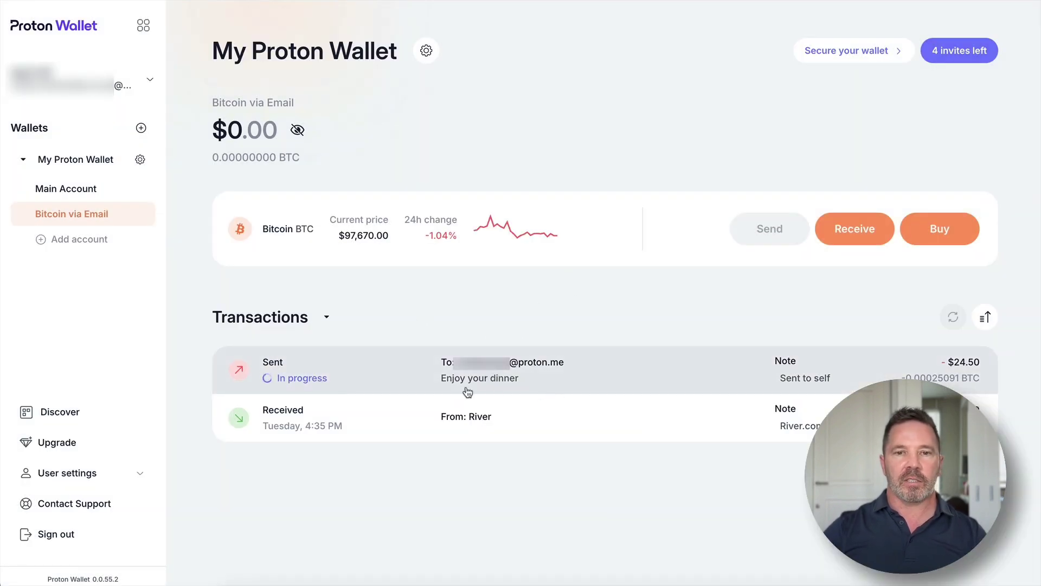
- Open the $24.50 Sent transaction's details and view the Boost priority options without boosting
left_click(607, 379)
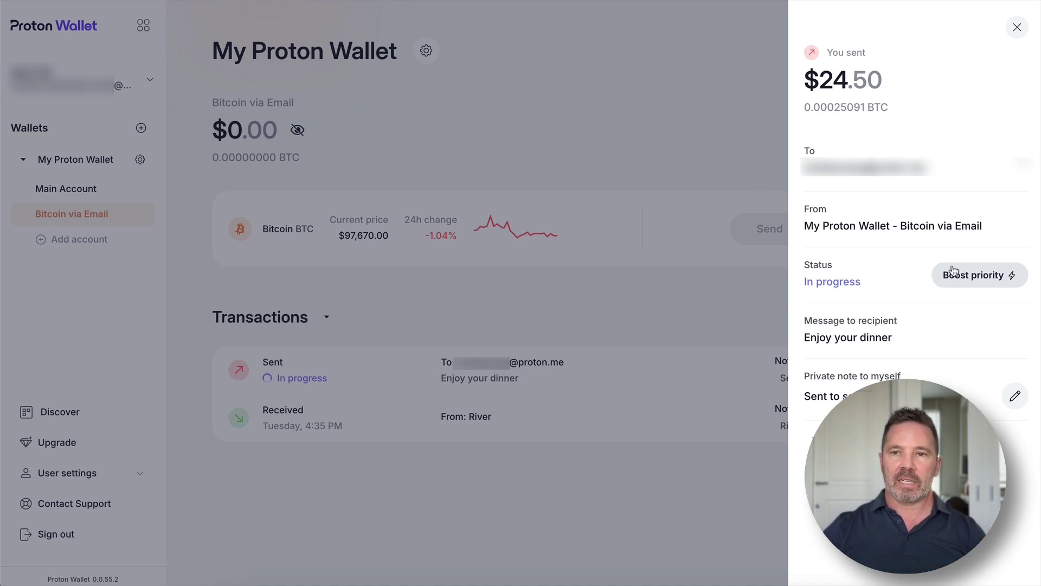
left_click(982, 280)
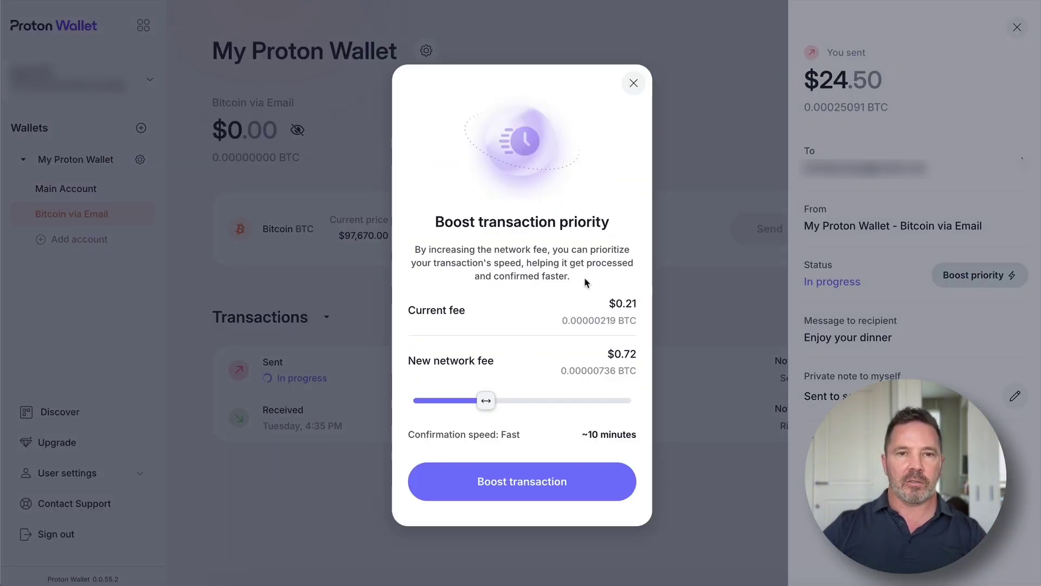
mouse_move(607, 266)
left_mouse_down()
mouse_move(370, 307)
mouse_move(526, 207)
left_mouse_up()
left_click_drag(620, 281, 621, 310)
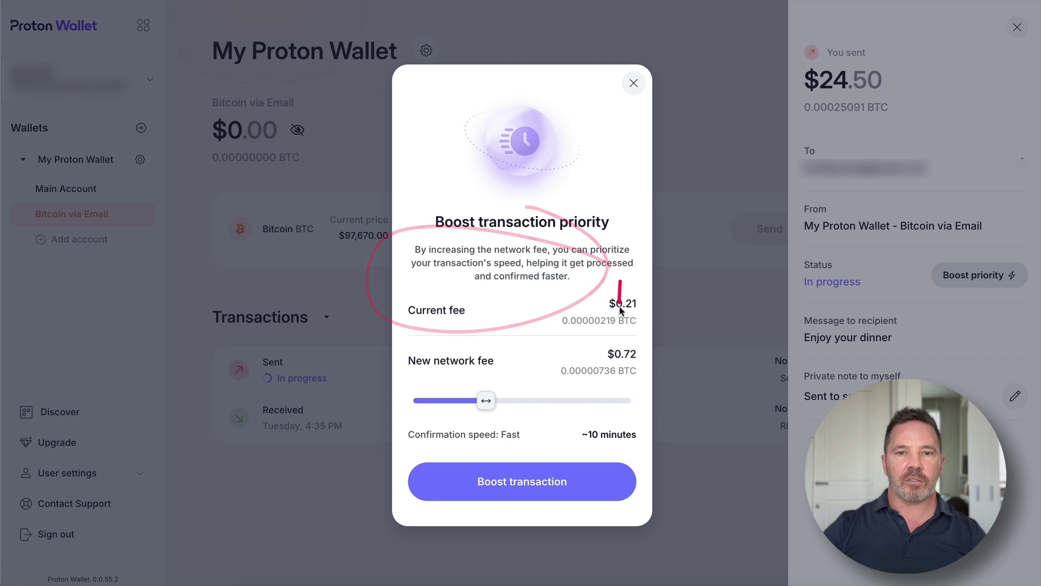
left_click_drag(573, 339, 594, 361)
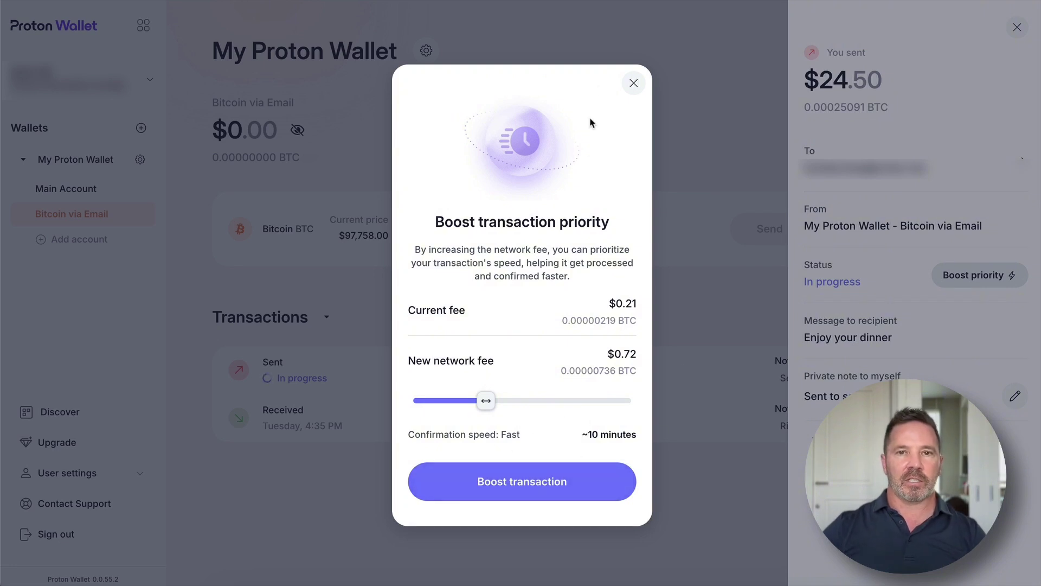
left_click(634, 84)
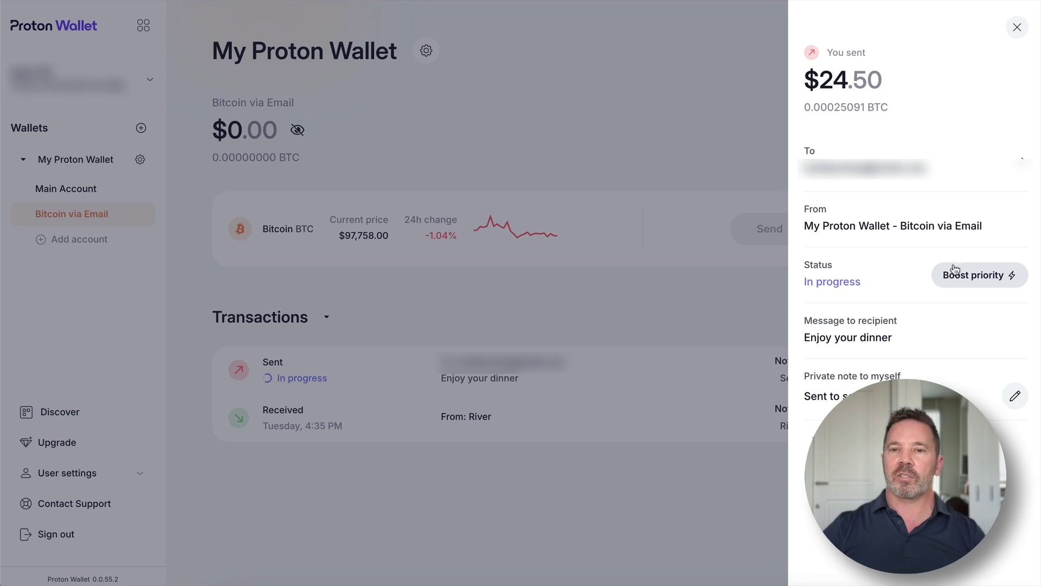
- Close the transaction details and check the recipient's wallet for the incoming $24.50 with 'Enjoy your dinner'
left_click(1017, 27)
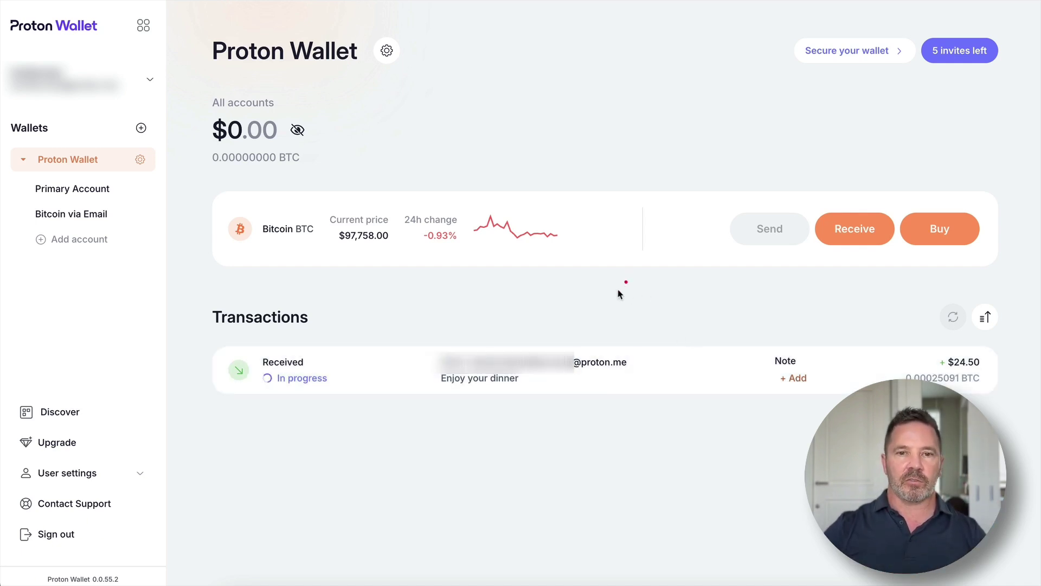
mouse_move(629, 277)
left_mouse_down()
mouse_move(554, 349)
mouse_move(583, 338)
left_mouse_up()
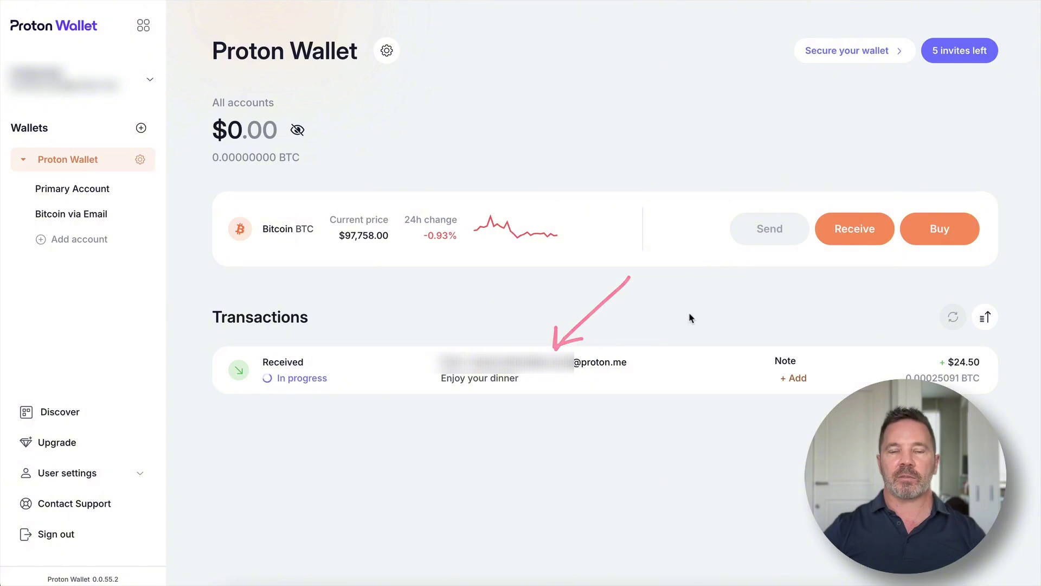